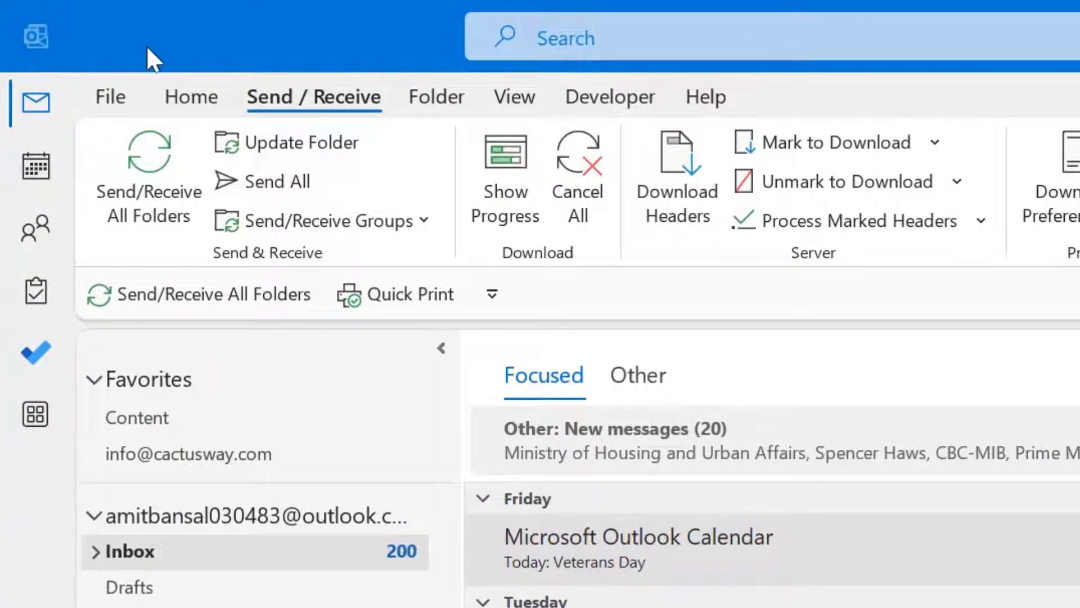
Open the Rules and Alerts manager and apply changes to the first inbox in the list of accounts
{"action": "left_click", "coordinate": [110, 101]}
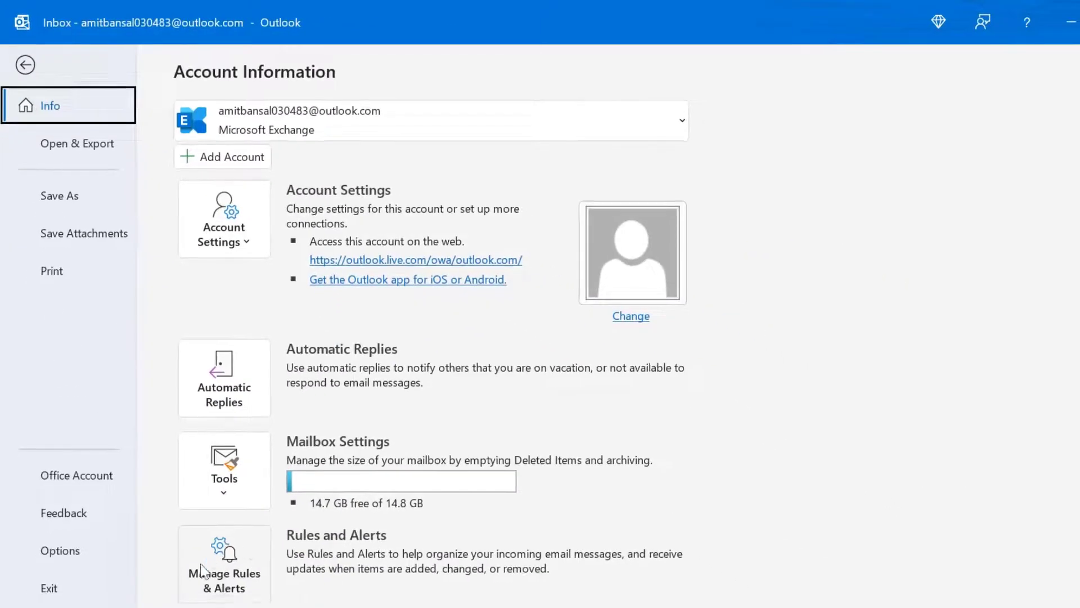
{"action": "left_click", "coordinate": [256, 590]}
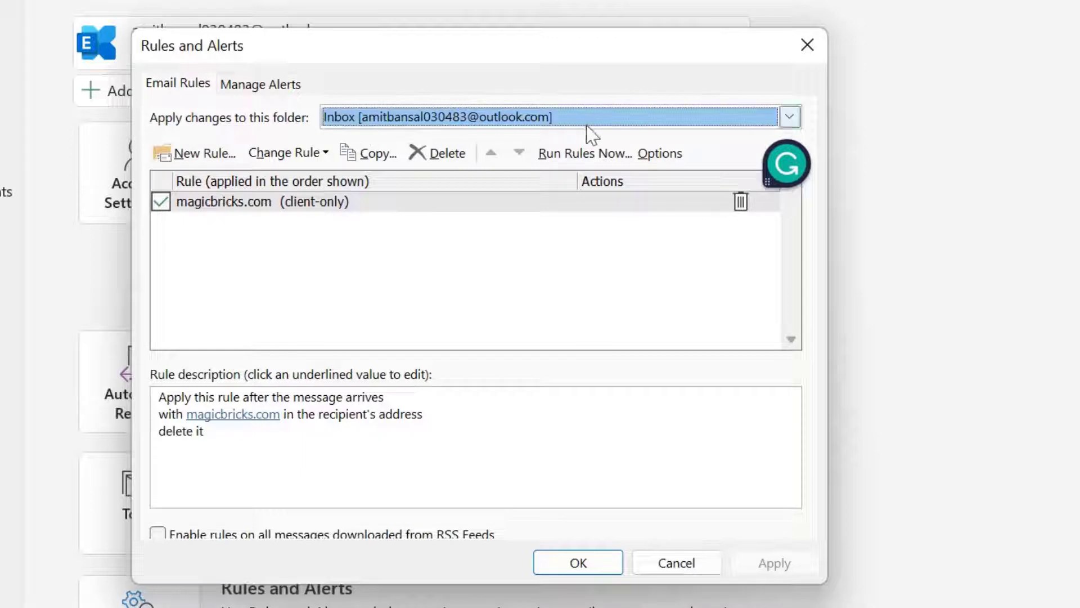
{"action": "left_click", "coordinate": [599, 118]}
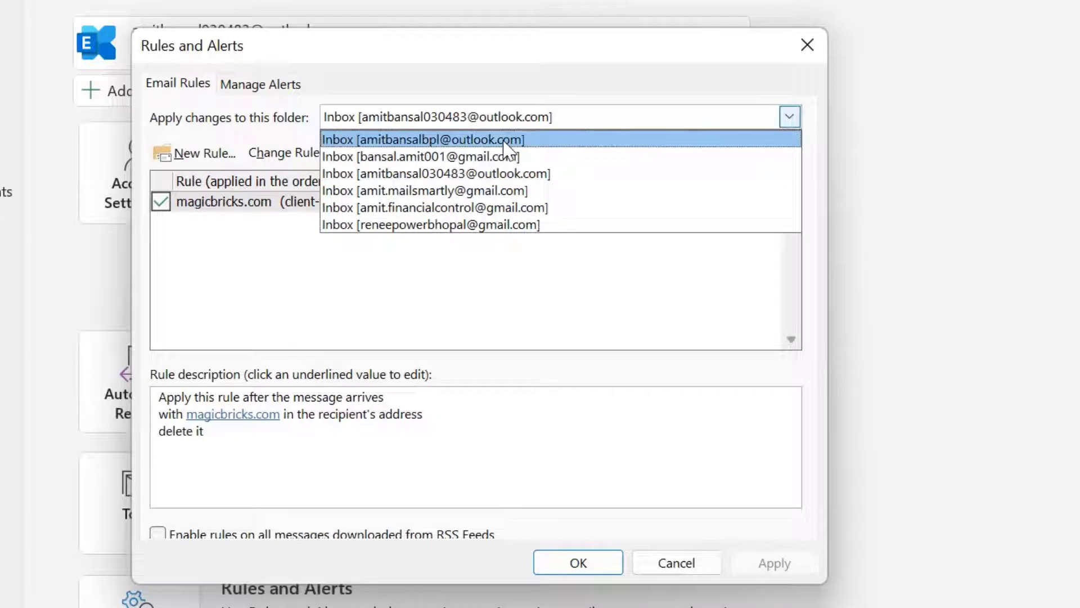
{"action": "left_click", "coordinate": [605, 140]}
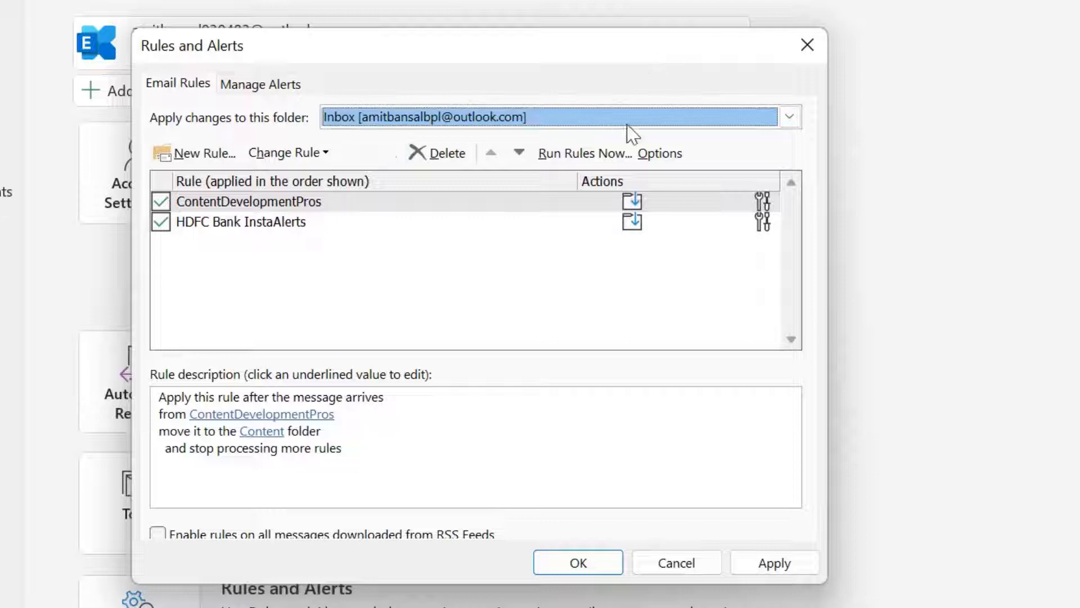
{"action": "left_click", "coordinate": [790, 117]}
{"action": "left_click", "coordinate": [791, 114]}
Start a new blank rule that applies to messages I receive and proceed to its conditions
{"action": "left_click", "coordinate": [205, 162]}
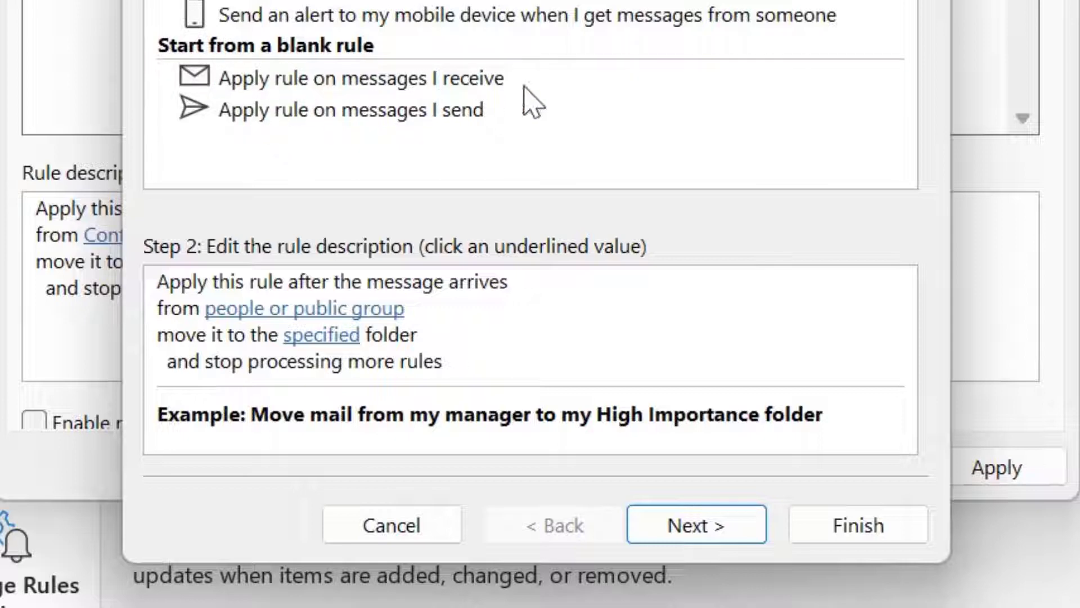
{"action": "left_click", "coordinate": [400, 80]}
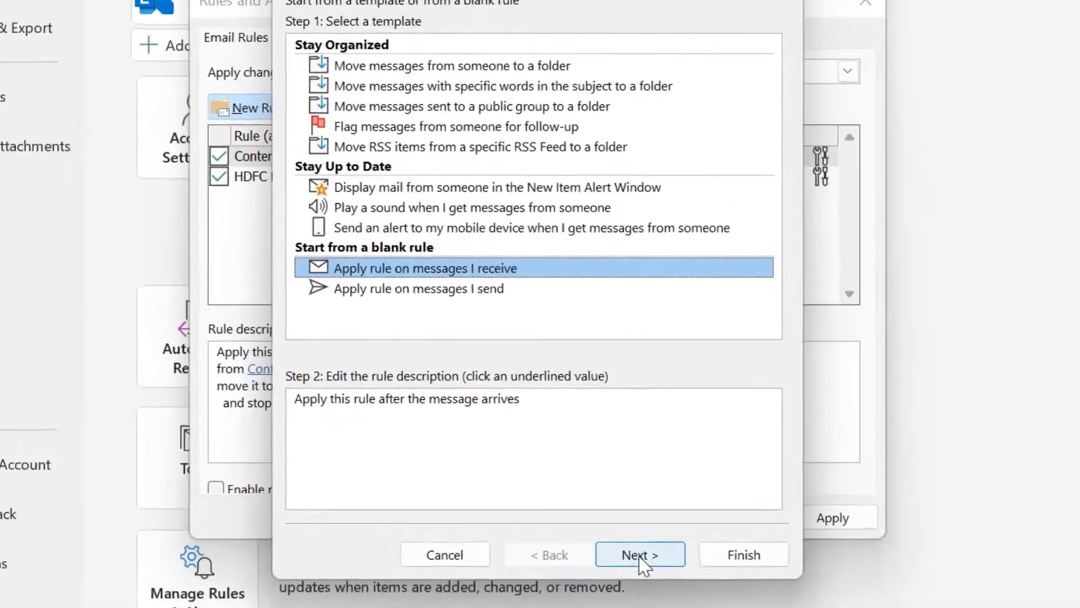
{"action": "left_click", "coordinate": [640, 557]}
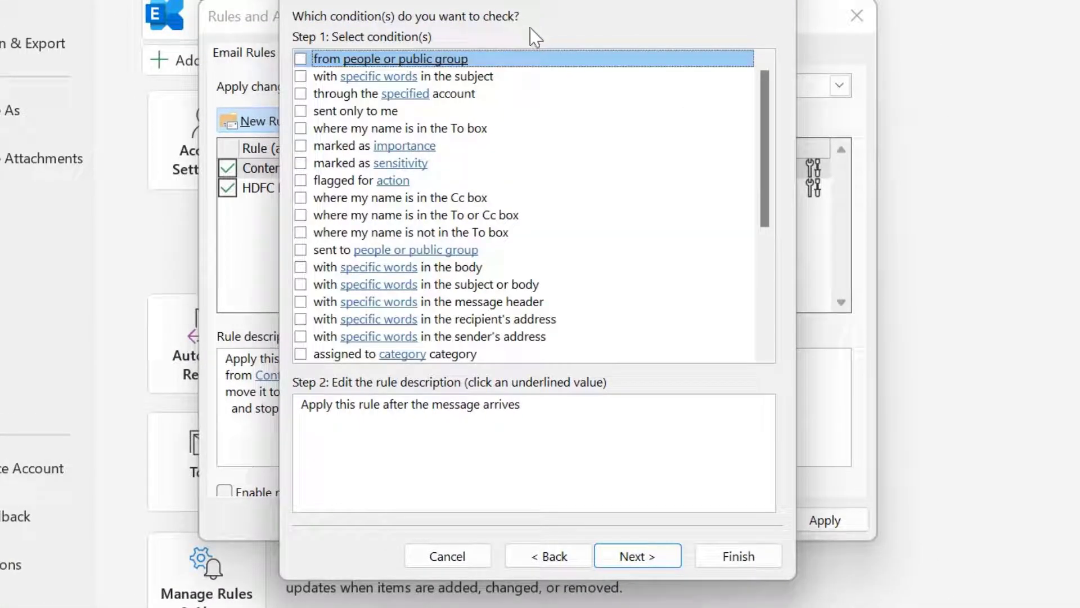
Review the available rule conditions and enable the condition "from people or public group"
{"action": "scroll", "coordinate": [641, 221], "scroll_direction": "down", "scroll_amount": 2}
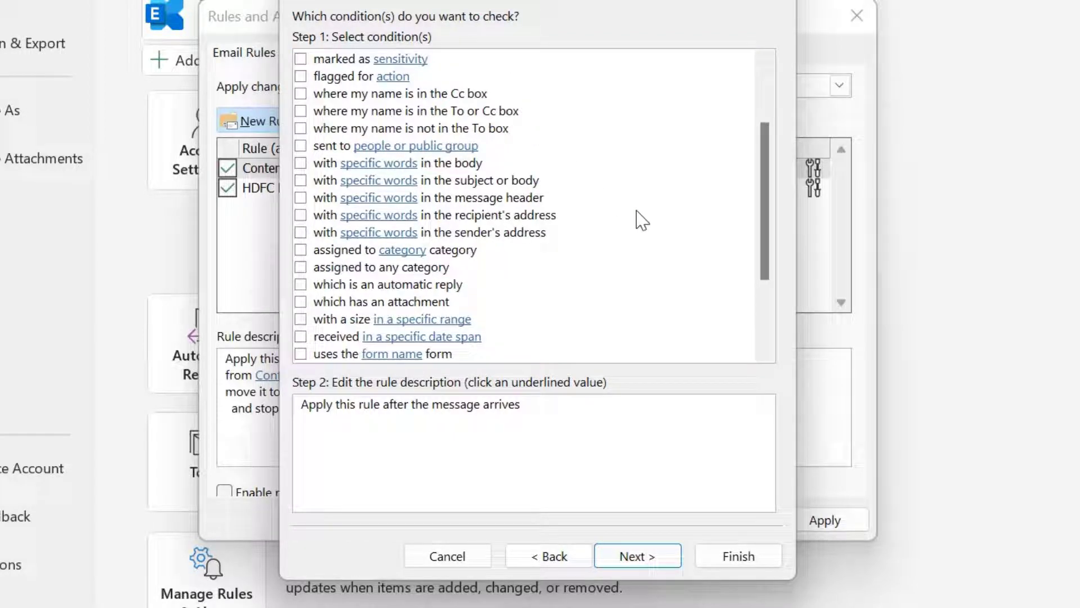
{"action": "scroll", "coordinate": [641, 221], "scroll_direction": "up", "scroll_amount": 2}
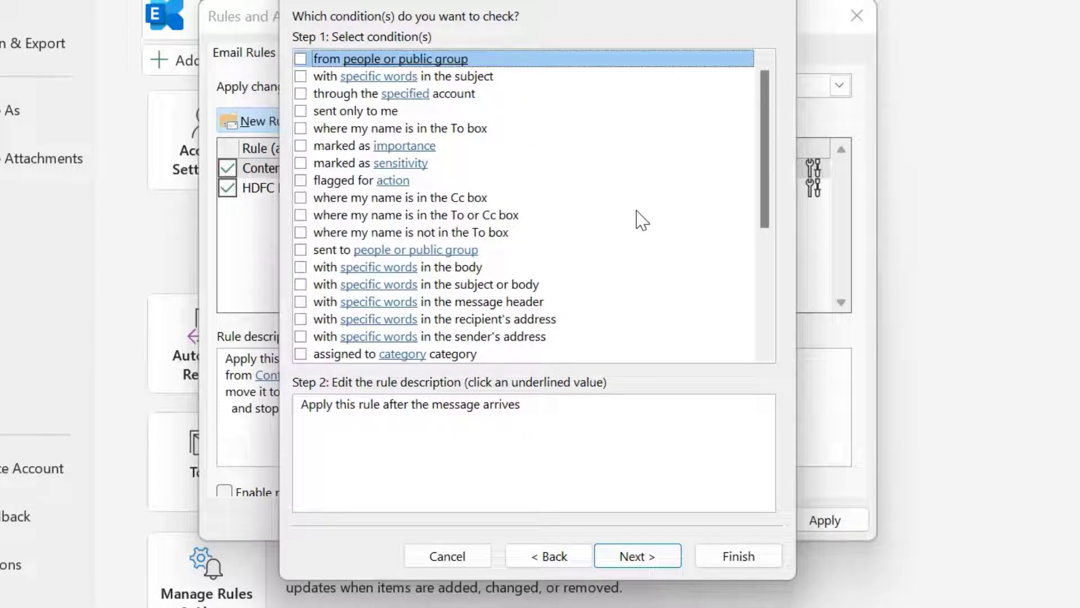
{"action": "scroll", "coordinate": [642, 221], "scroll_direction": "down", "scroll_amount": 5}
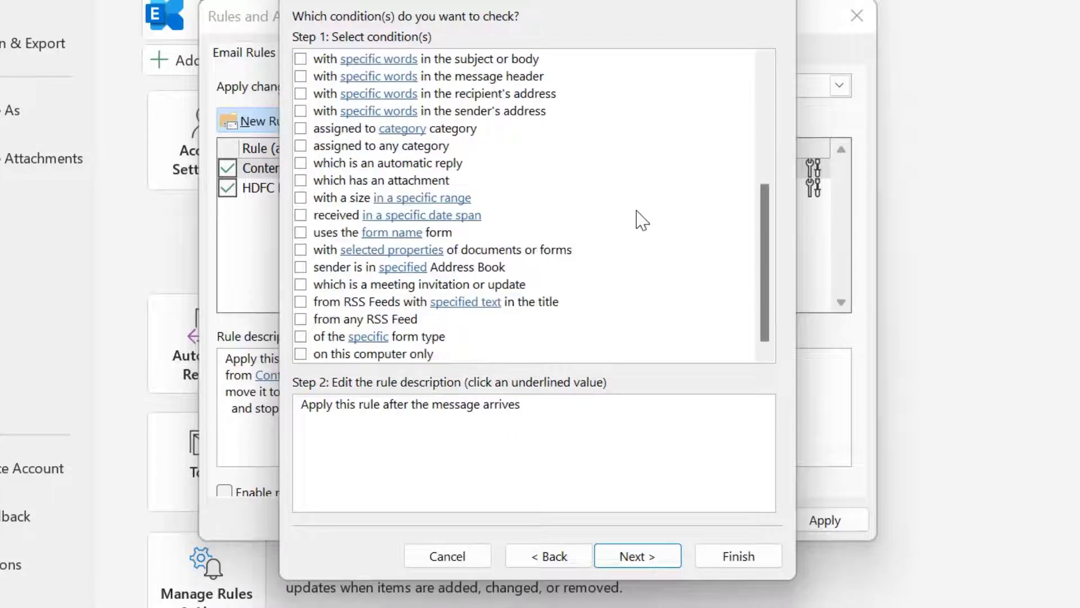
{"action": "scroll", "coordinate": [641, 221], "scroll_direction": "up", "scroll_amount": 5}
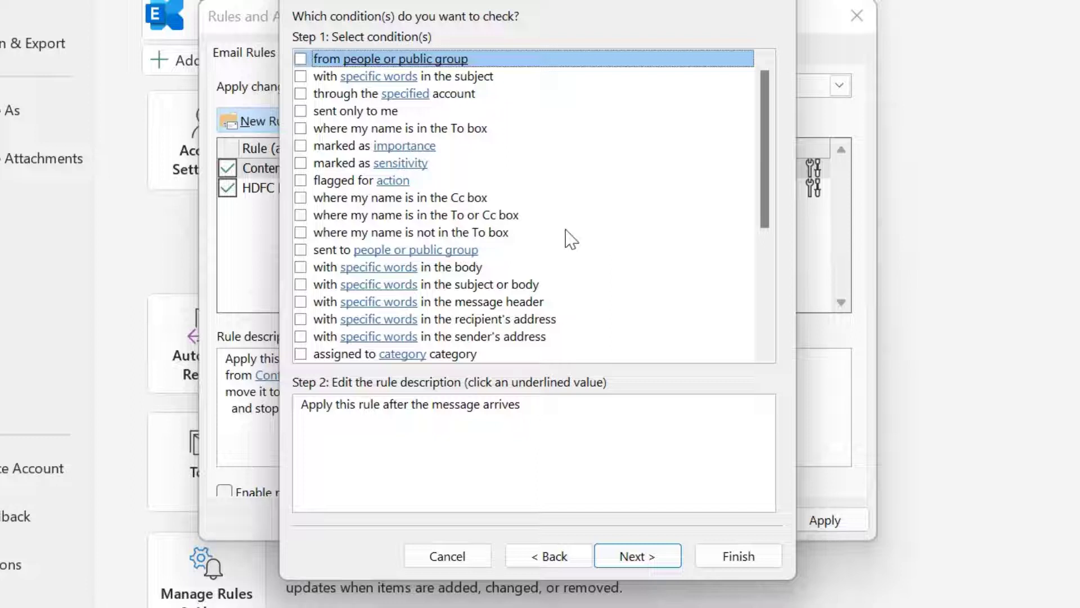
{"action": "scroll", "coordinate": [571, 236], "scroll_direction": "up", "scroll_amount": 1}
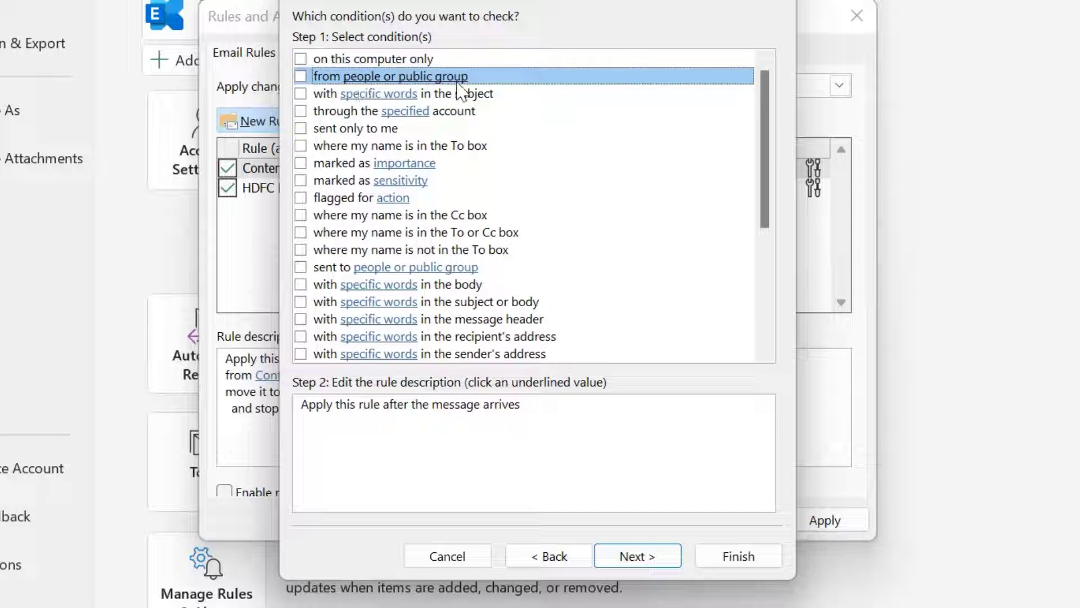
{"action": "left_click", "coordinate": [300, 77]}
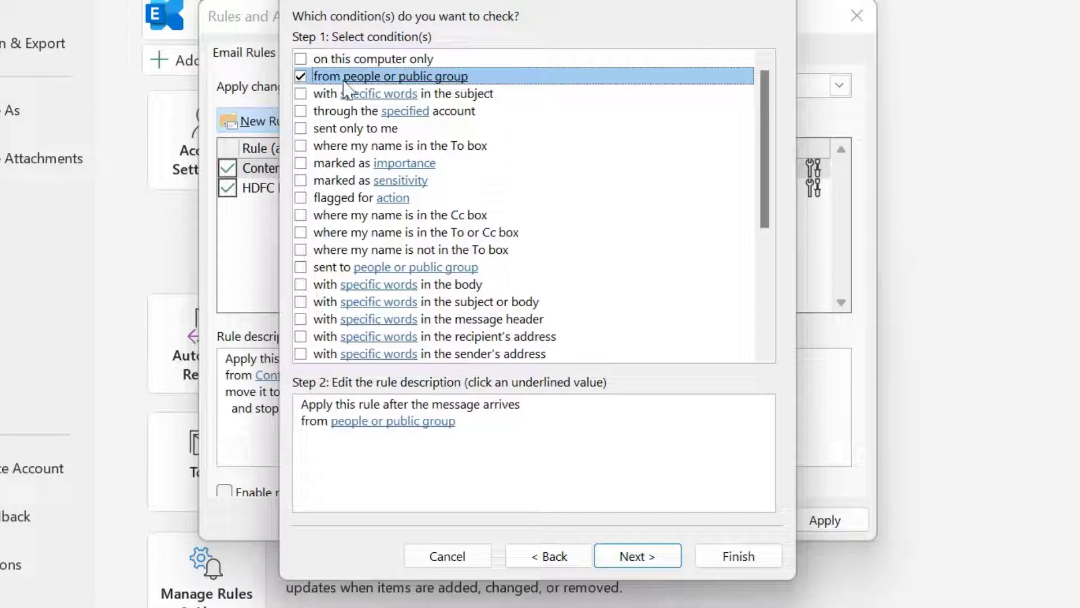
{"action": "left_click", "coordinate": [417, 482]}
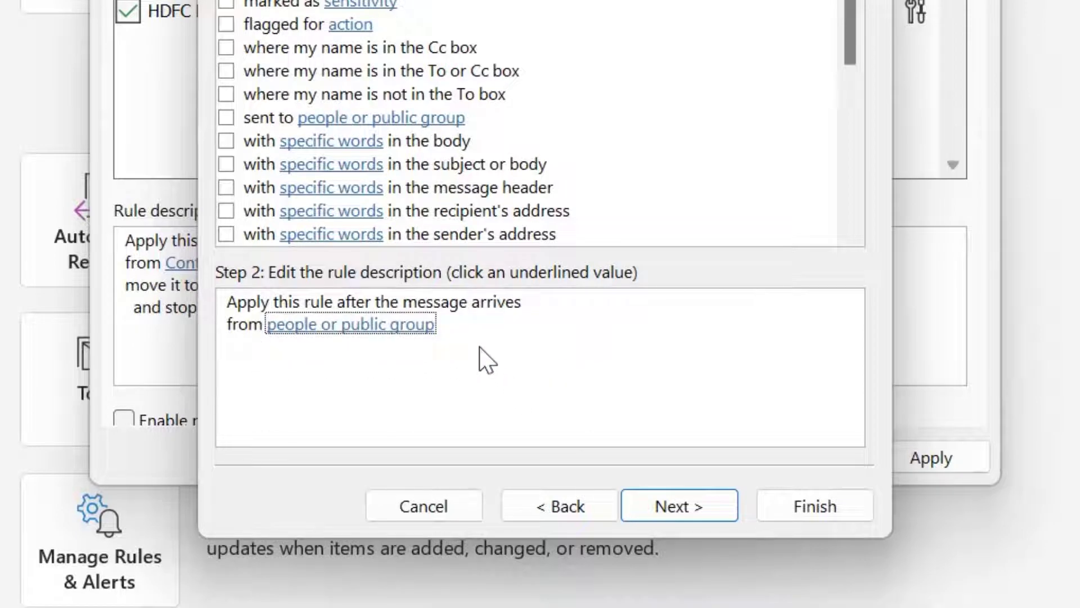
Specify the finance contact from the address book as the sender in the rule's "from" condition
{"action": "left_click", "coordinate": [315, 332]}
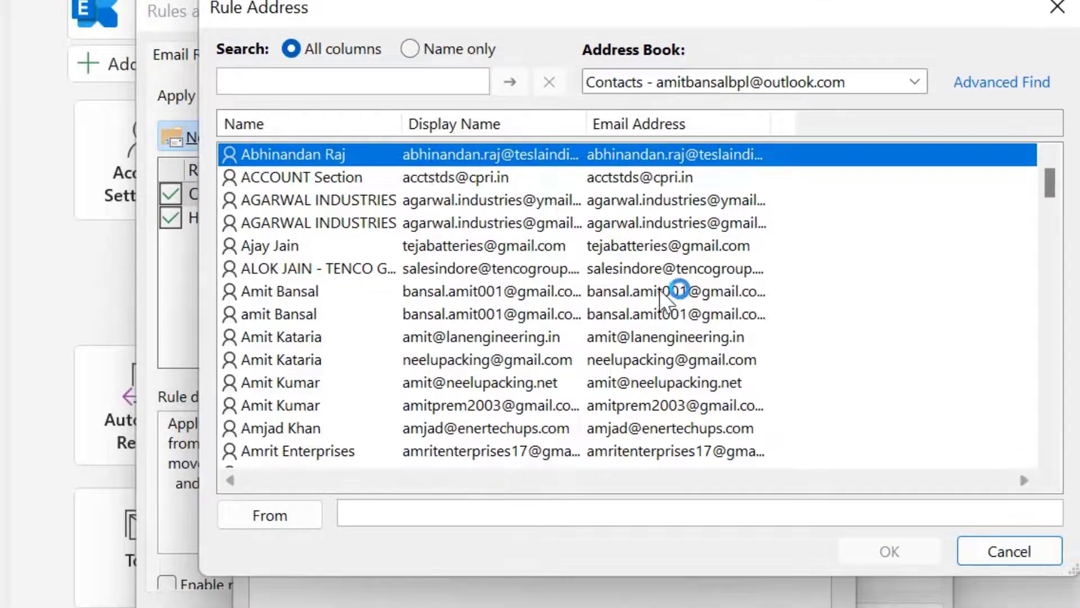
{"action": "scroll", "coordinate": [582, 350], "scroll_direction": "down", "scroll_amount": 4}
{"action": "scroll", "coordinate": [681, 314], "scroll_direction": "down", "scroll_amount": 15}
{"action": "scroll", "coordinate": [686, 316], "scroll_direction": "up", "scroll_amount": 6}
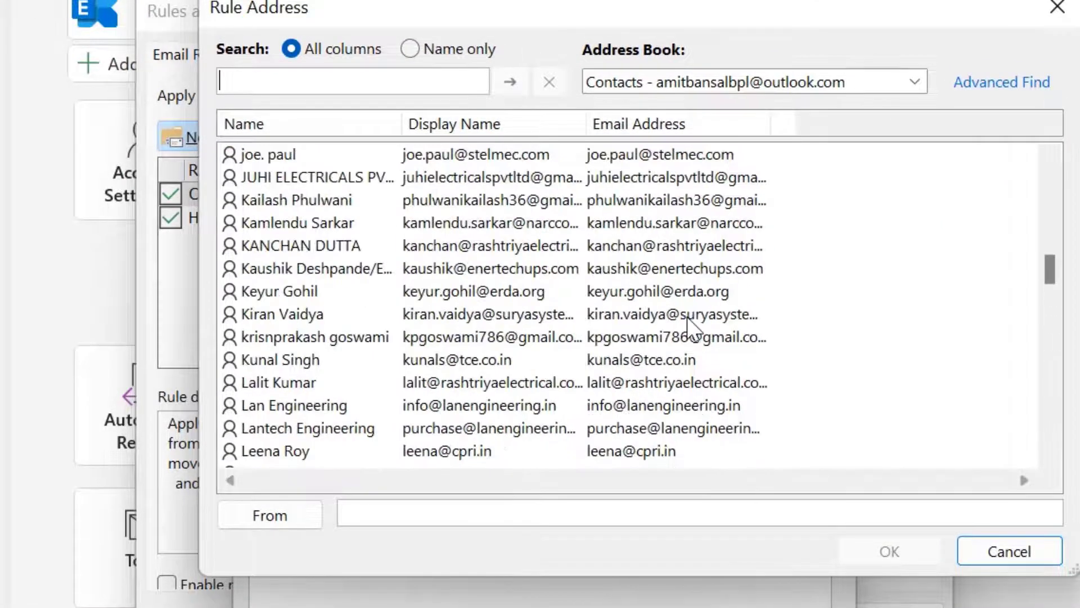
{"action": "scroll", "coordinate": [686, 313], "scroll_direction": "up", "scroll_amount": 11}
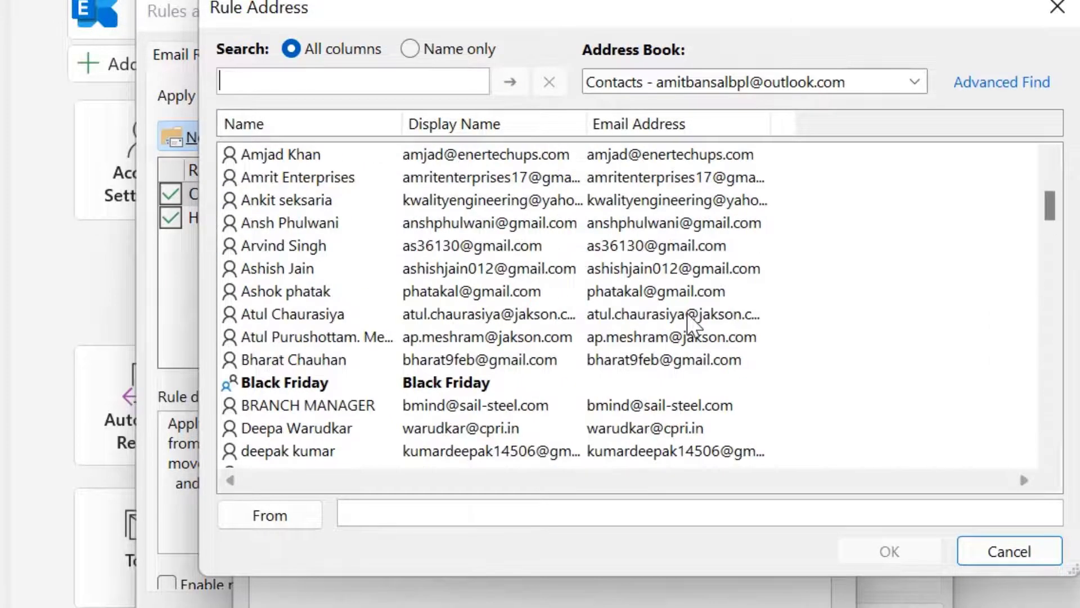
{"action": "scroll", "coordinate": [507, 394], "scroll_direction": "up", "scroll_amount": 2}
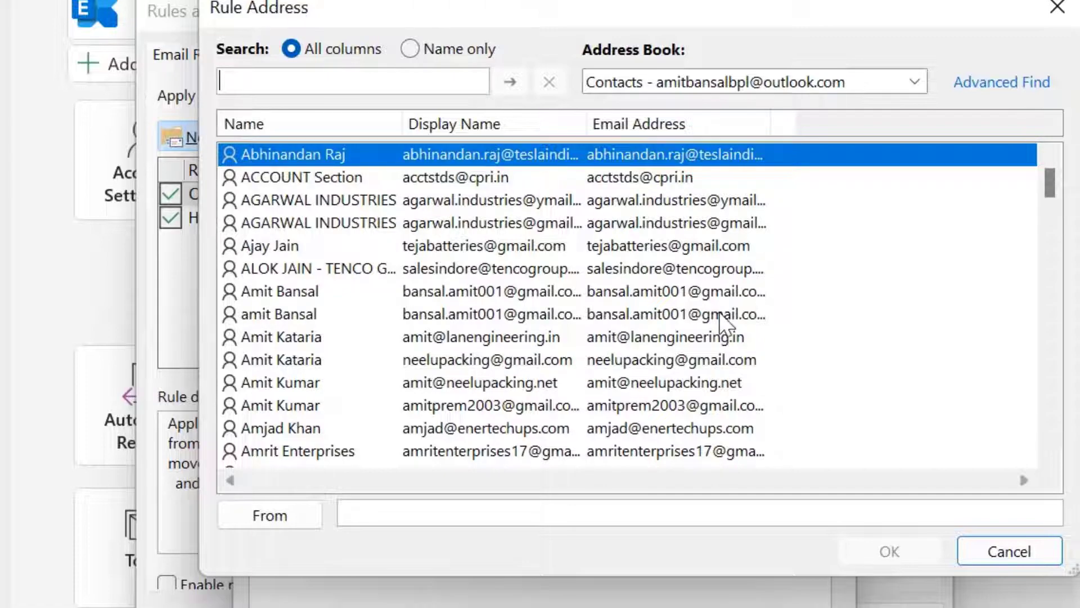
{"action": "scroll", "coordinate": [719, 312], "scroll_direction": "down", "scroll_amount": 7}
{"action": "scroll", "coordinate": [723, 315], "scroll_direction": "up", "scroll_amount": 6}
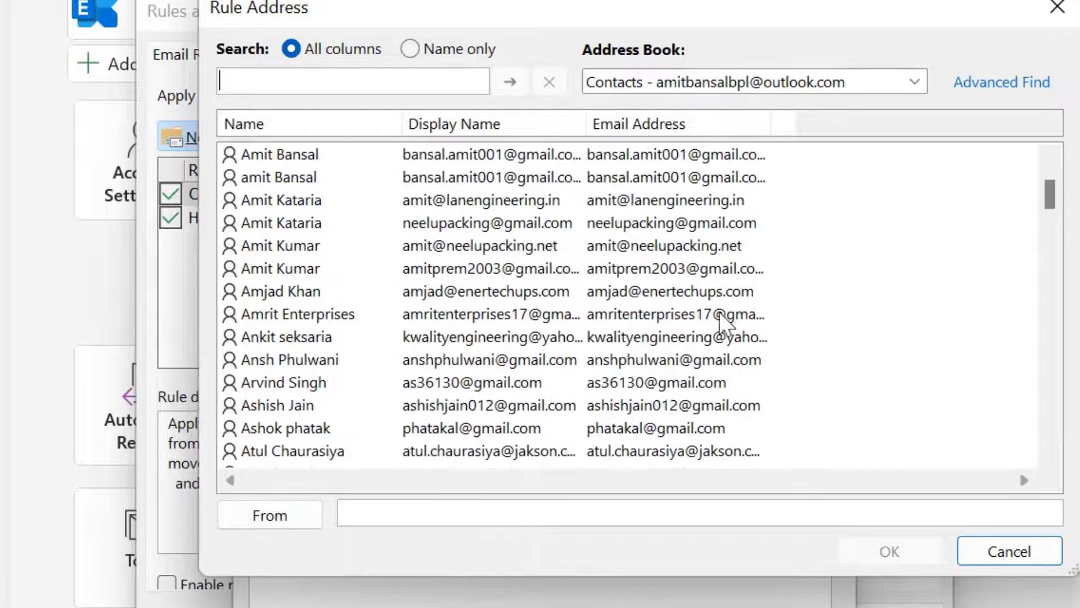
{"action": "left_click", "coordinate": [380, 516]}
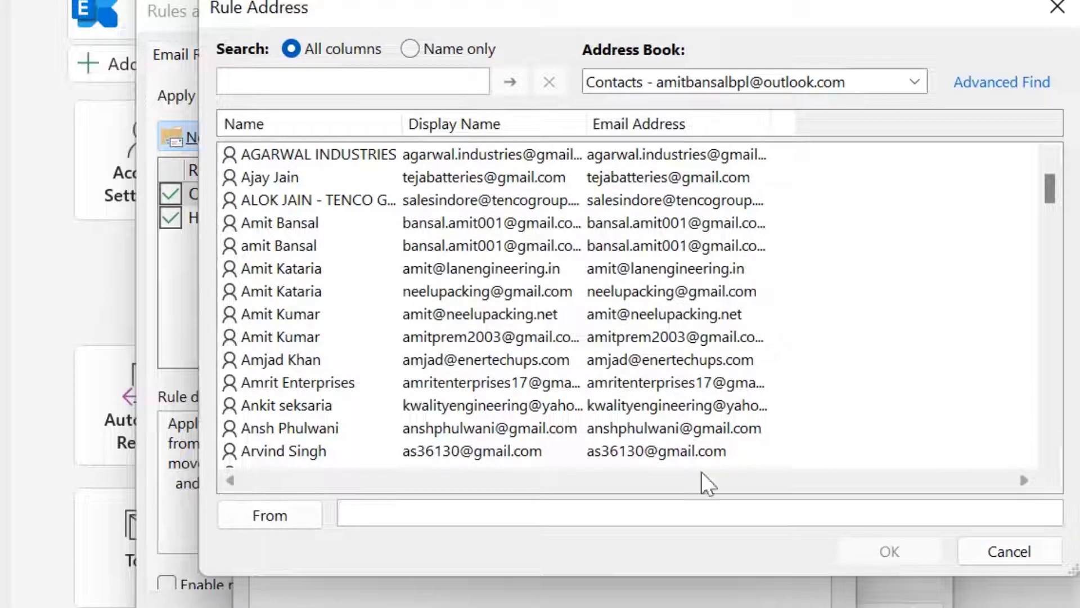
{"action": "scroll", "coordinate": [481, 310], "scroll_direction": "down", "scroll_amount": 5}
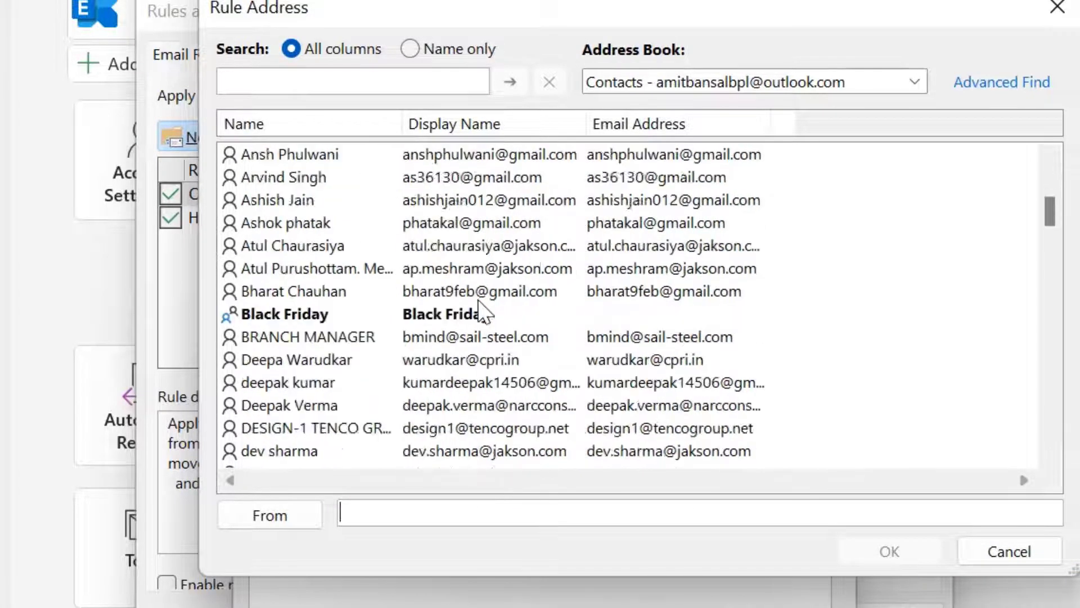
{"action": "scroll", "coordinate": [597, 333], "scroll_direction": "down", "scroll_amount": 2}
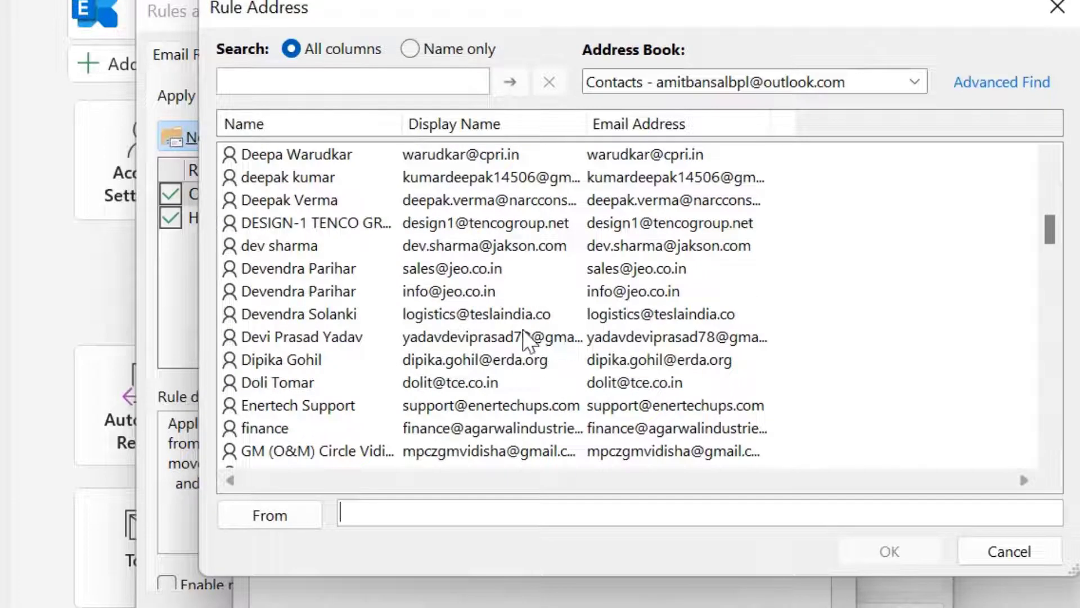
{"action": "scroll", "coordinate": [520, 330], "scroll_direction": "down", "scroll_amount": 1}
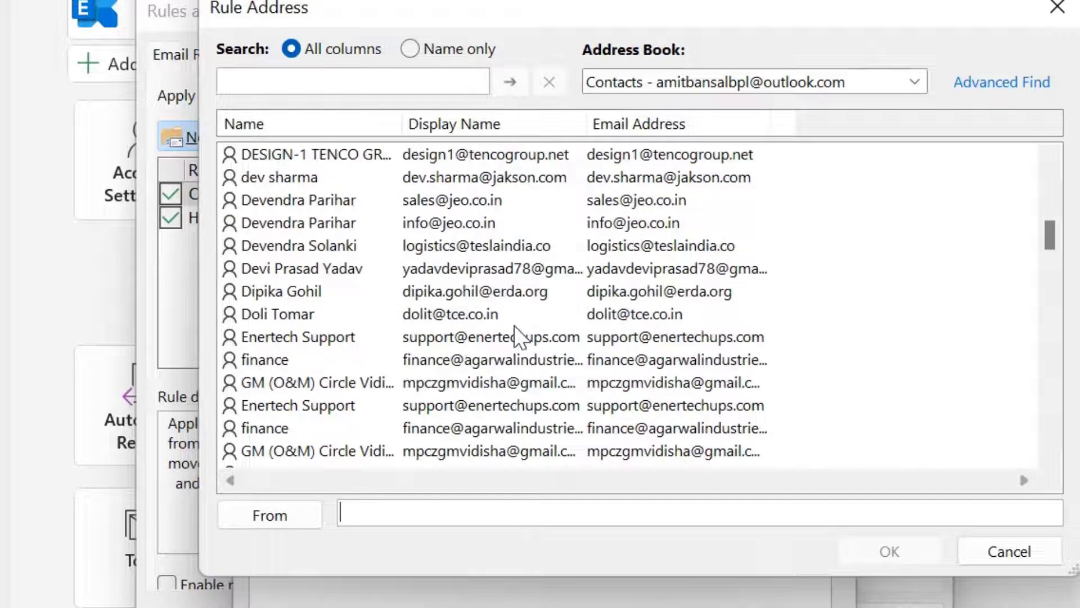
{"action": "left_click", "coordinate": [484, 366]}
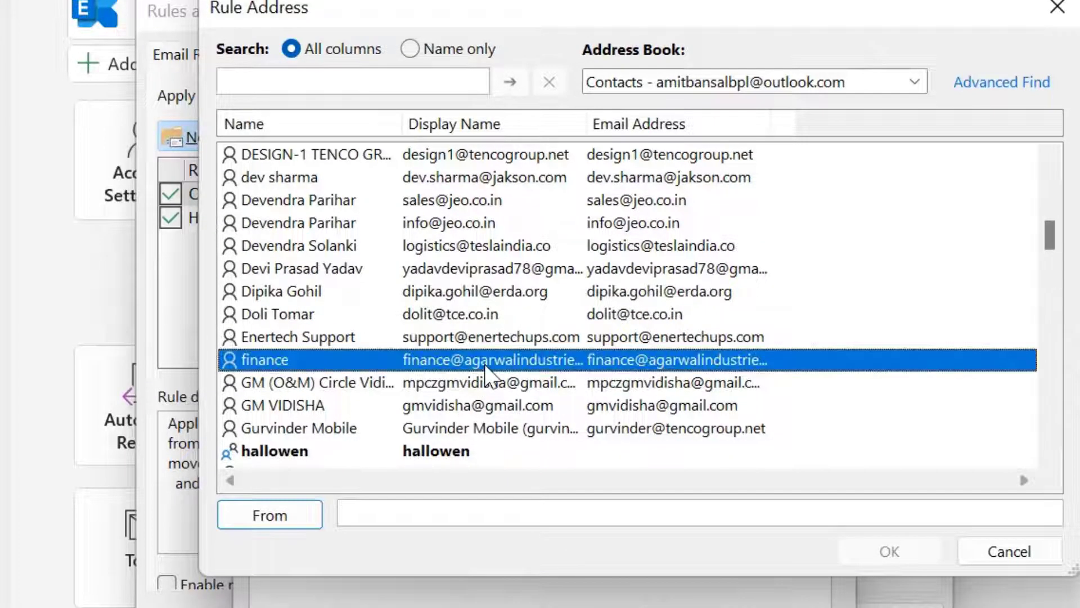
{"action": "double_click", "coordinate": [430, 362]}
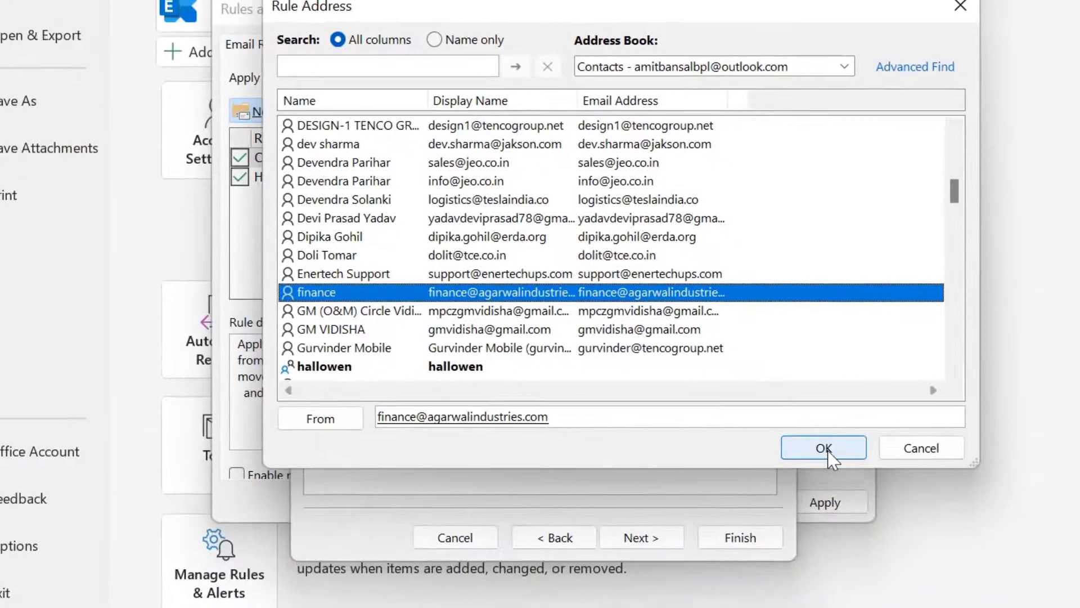
{"action": "left_click", "coordinate": [888, 550]}
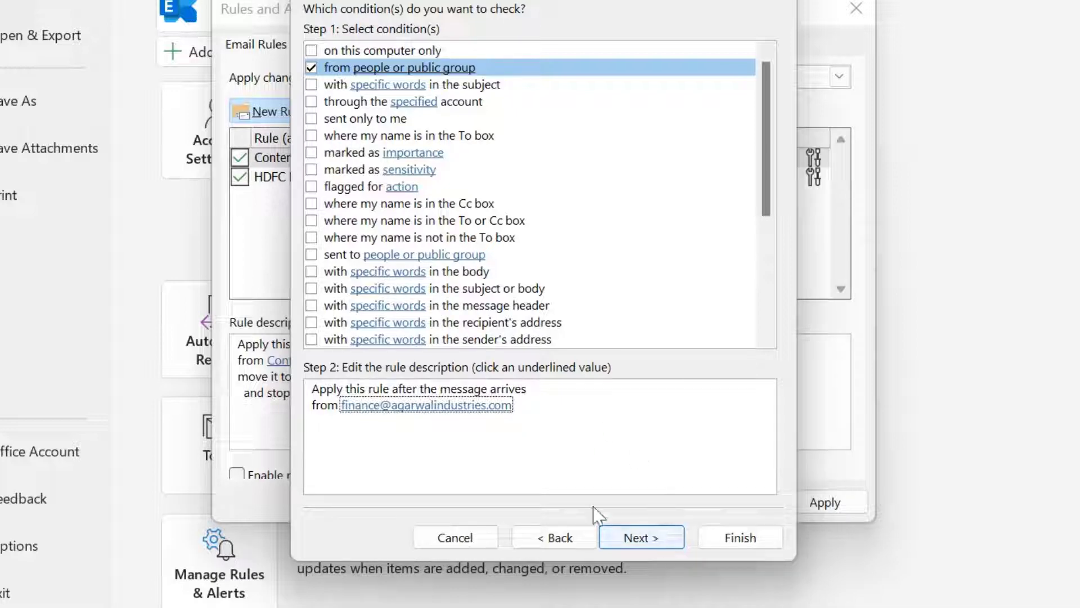
Proceed to the rule's actions and enable "move it to the specified folder"
{"action": "left_click", "coordinate": [642, 537]}
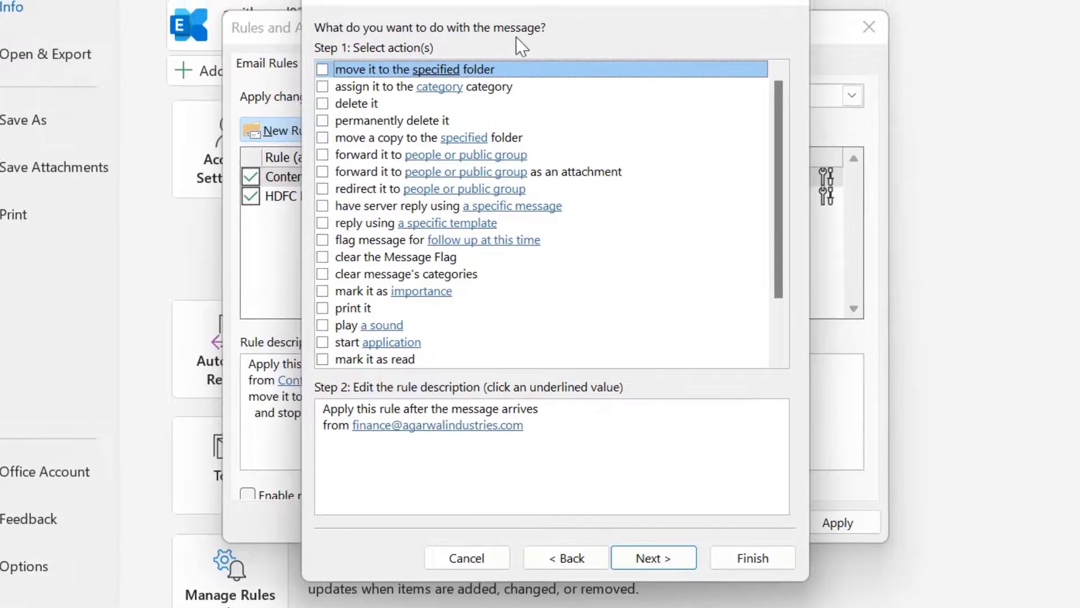
{"action": "left_click", "coordinate": [613, 467]}
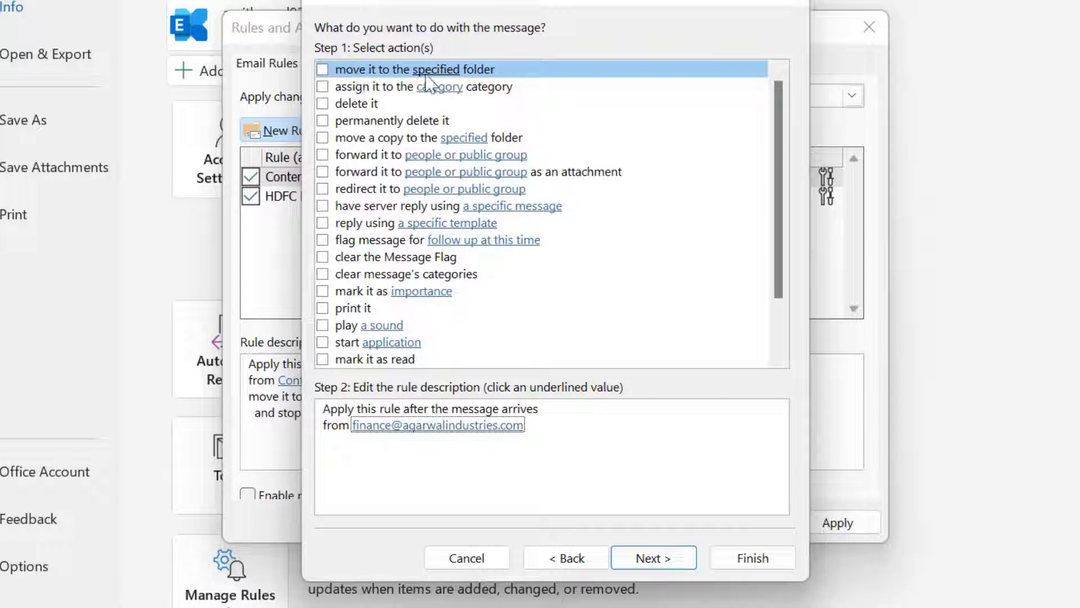
{"action": "left_click", "coordinate": [323, 70]}
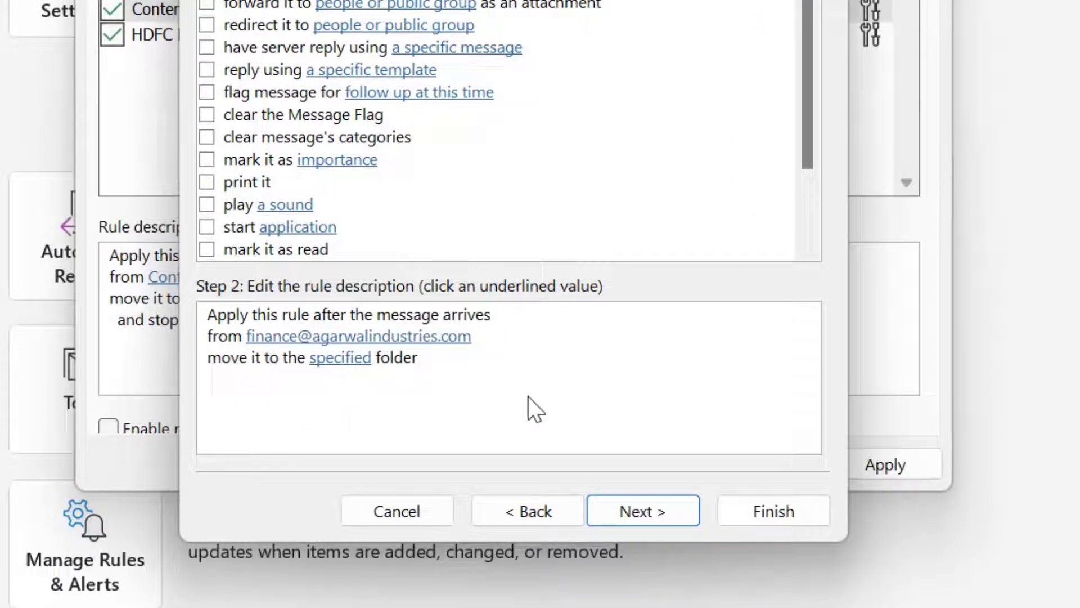
{"action": "key", "text": "Tab"}
{"action": "key", "text": "Tab"}
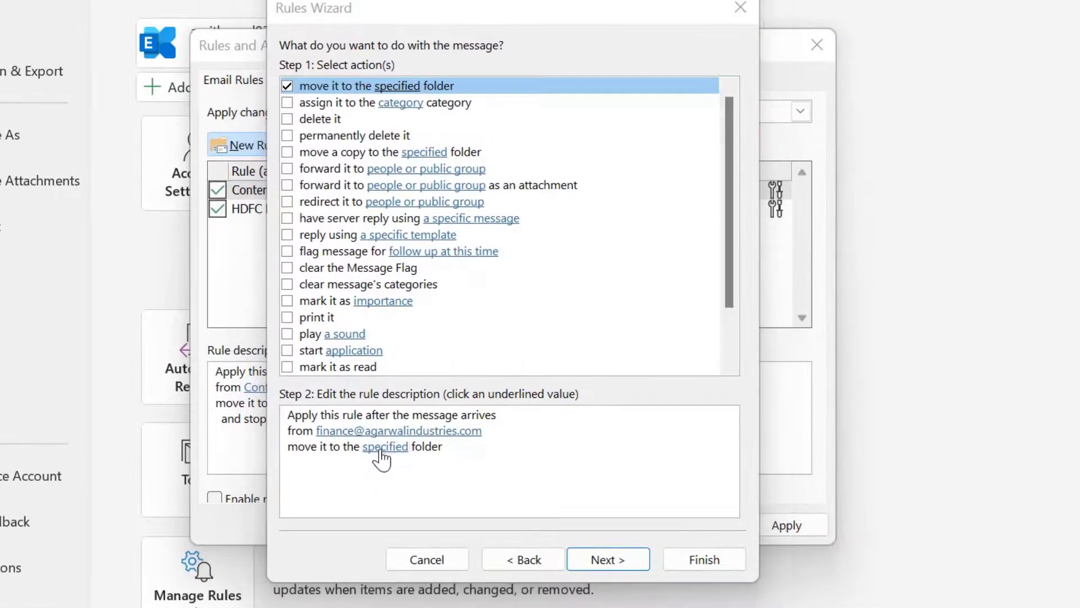
Create a mail folder named Banker inside the Inbox containing the HDFC folder, and set it as the rule's destination folder
{"action": "left_click", "coordinate": [385, 447]}
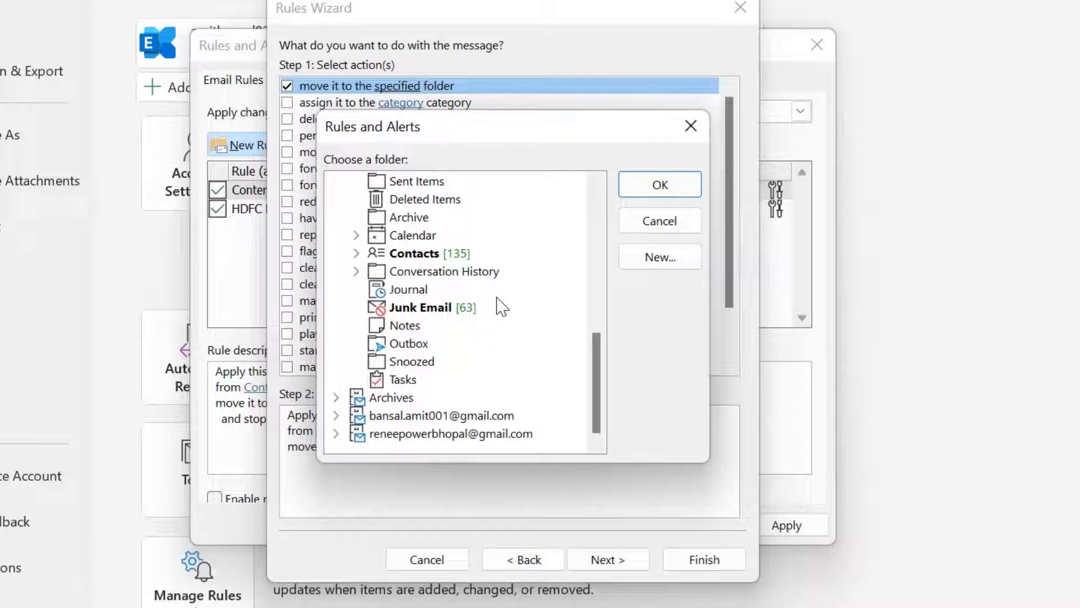
{"action": "scroll", "coordinate": [501, 307], "scroll_direction": "up", "scroll_amount": 10}
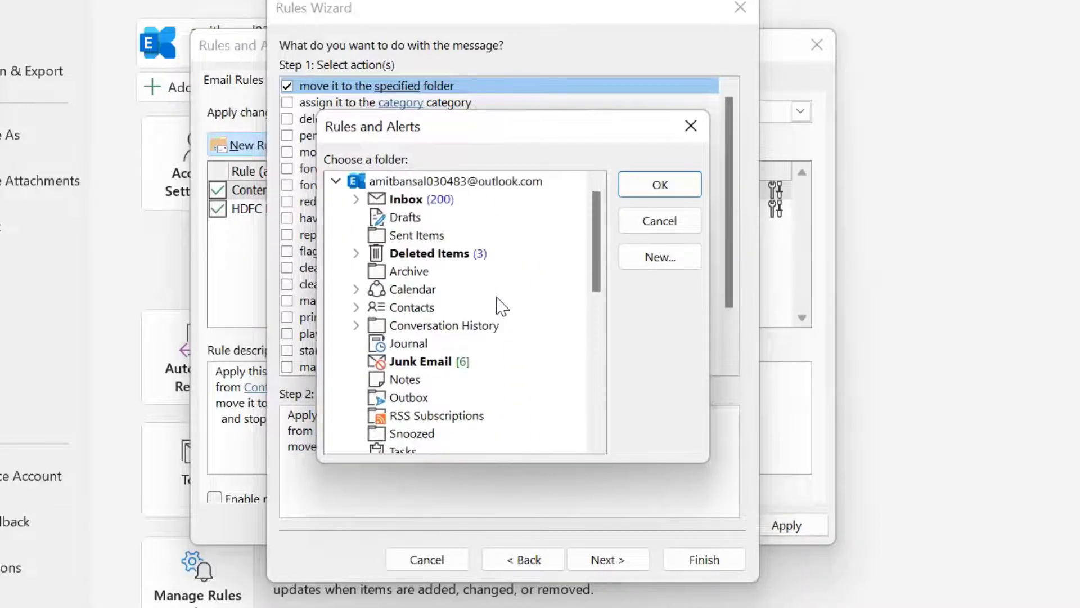
{"action": "scroll", "coordinate": [501, 307], "scroll_direction": "down", "scroll_amount": 15}
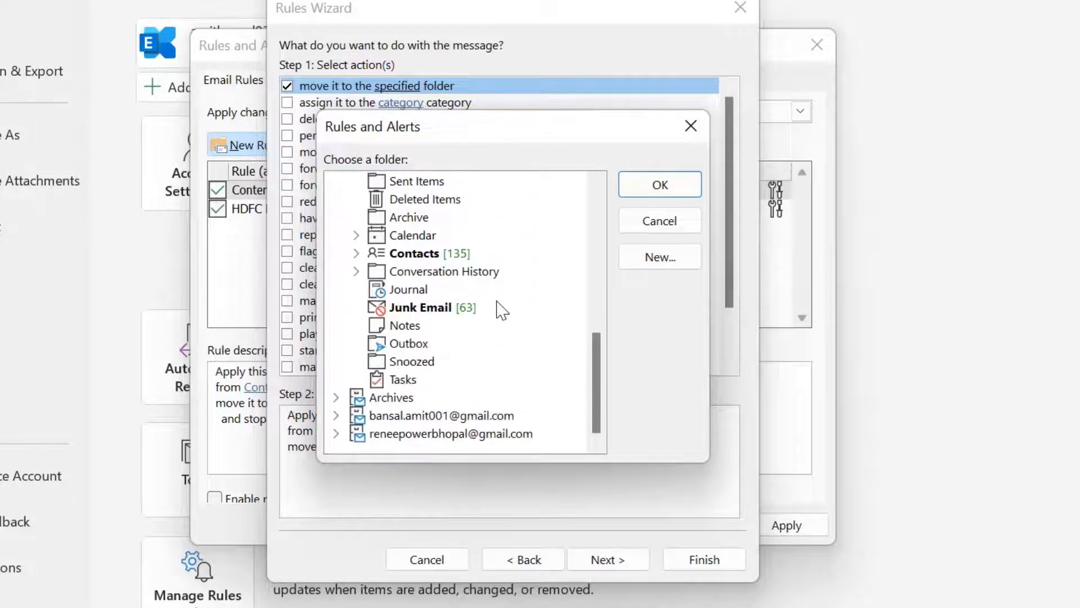
{"action": "scroll", "coordinate": [502, 333], "scroll_direction": "up", "scroll_amount": 10}
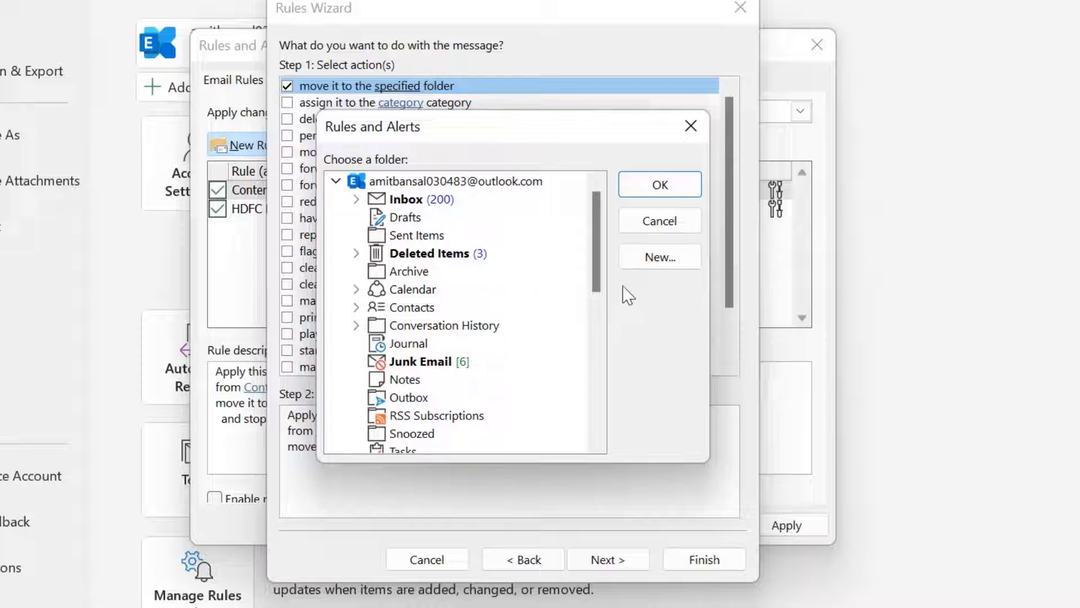
{"action": "left_click", "coordinate": [660, 257]}
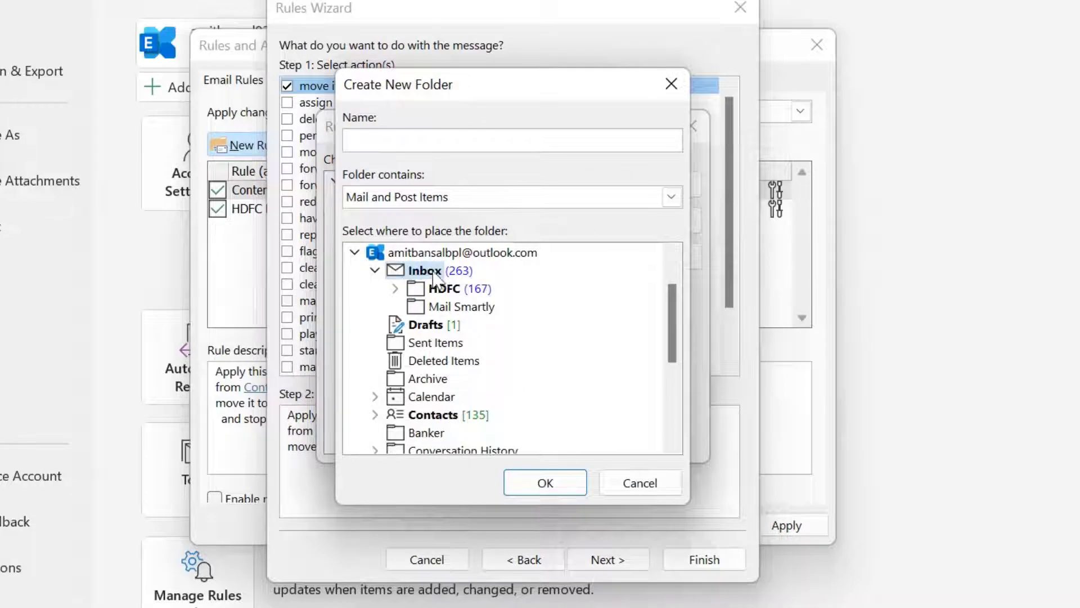
{"action": "left_click", "coordinate": [393, 134]}
{"action": "type", "text": "Banker"}
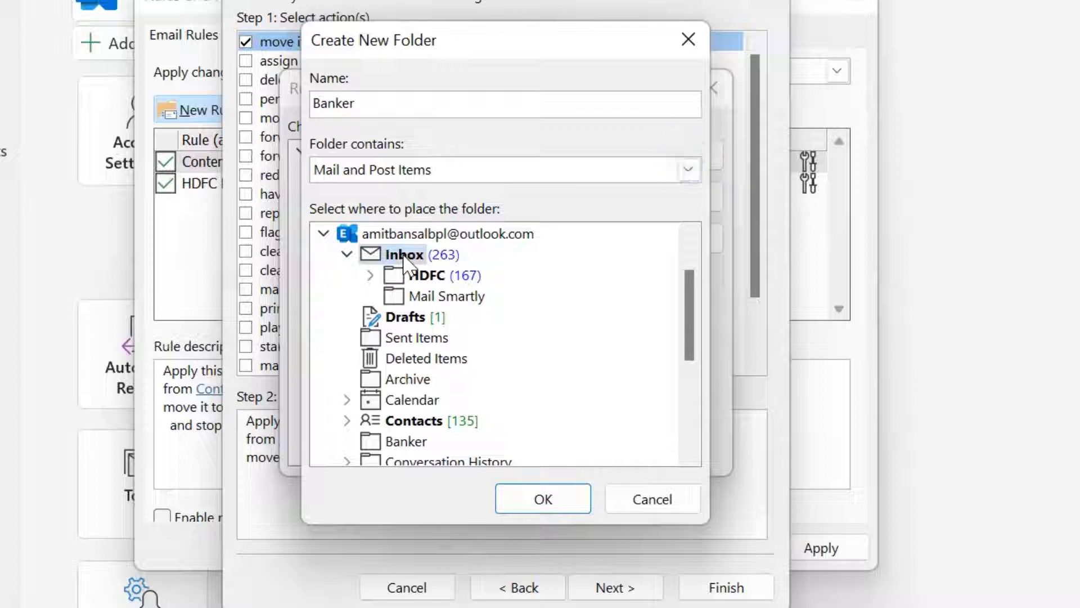
{"action": "left_click", "coordinate": [542, 500]}
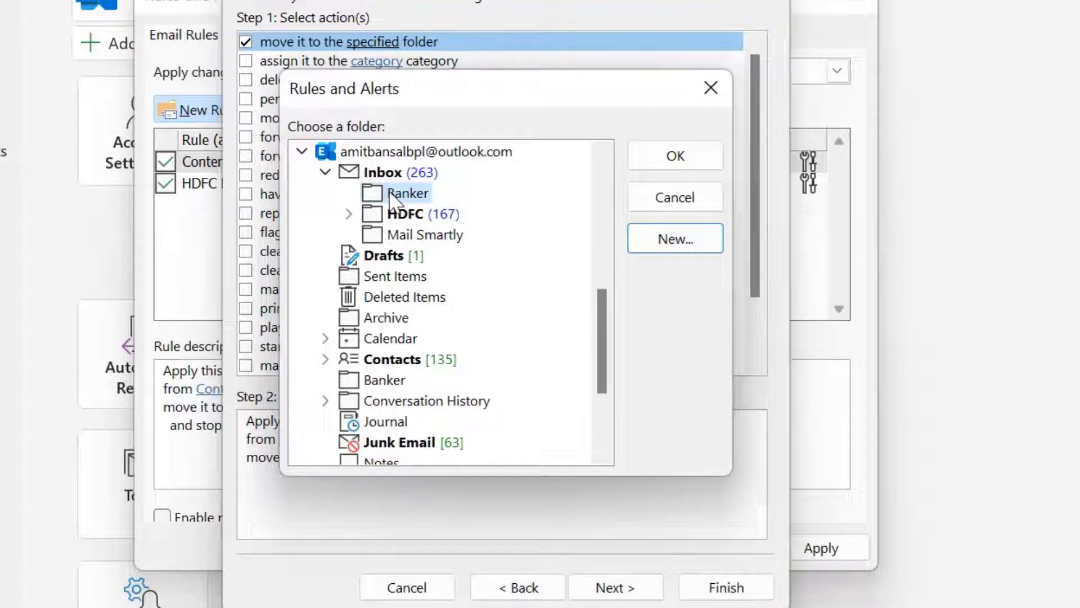
{"action": "left_click", "coordinate": [669, 164]}
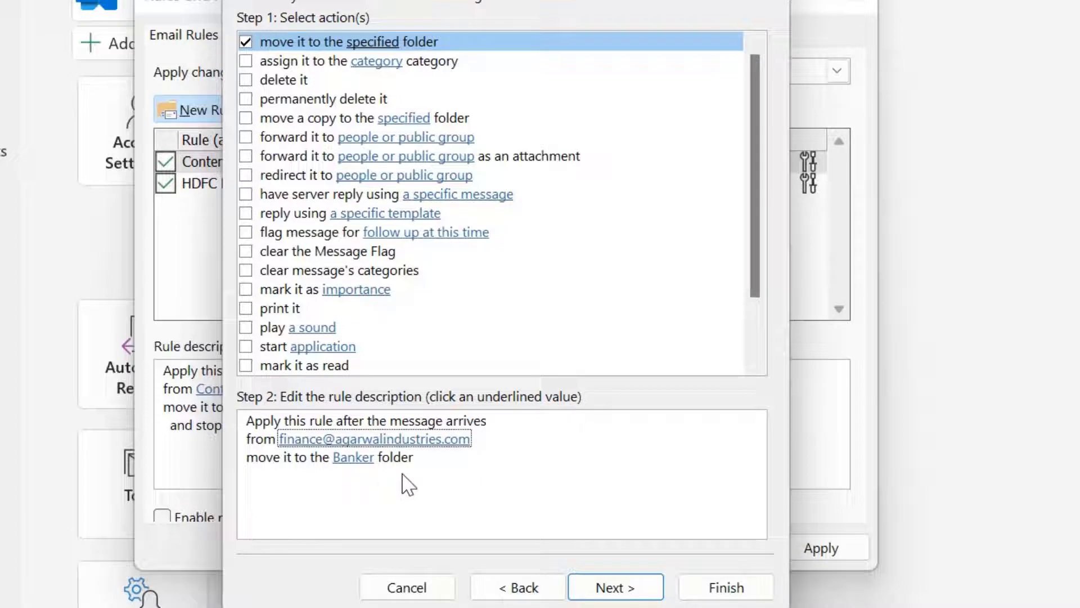
Proceed to the rule's exceptions, review the available options, and continue to the final rule setup without enabling any exception
{"action": "left_click", "coordinate": [630, 588]}
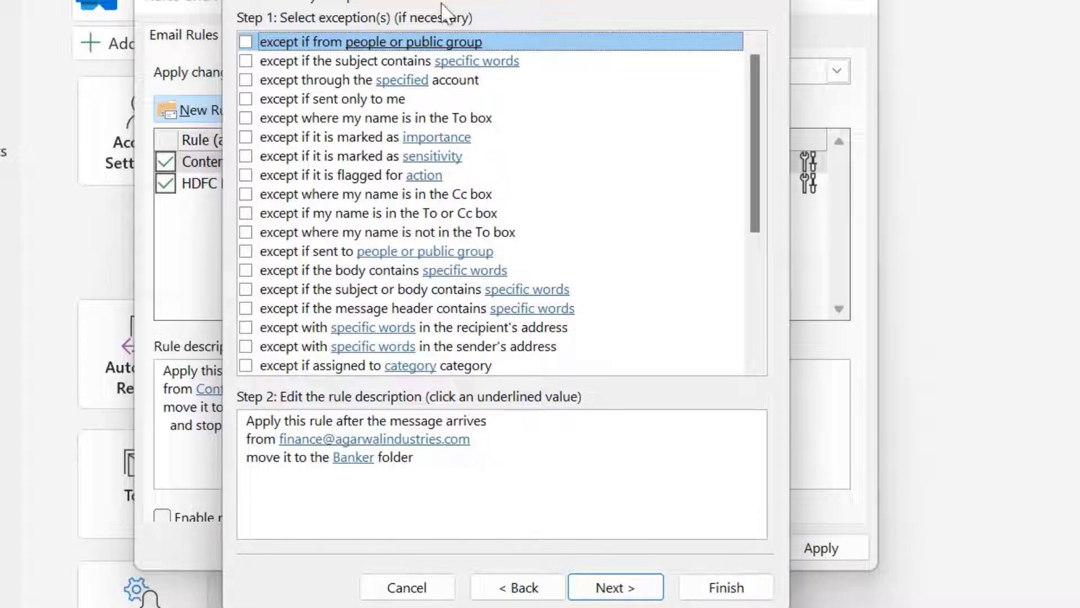
{"action": "scroll", "coordinate": [521, 202], "scroll_direction": "down", "scroll_amount": 2}
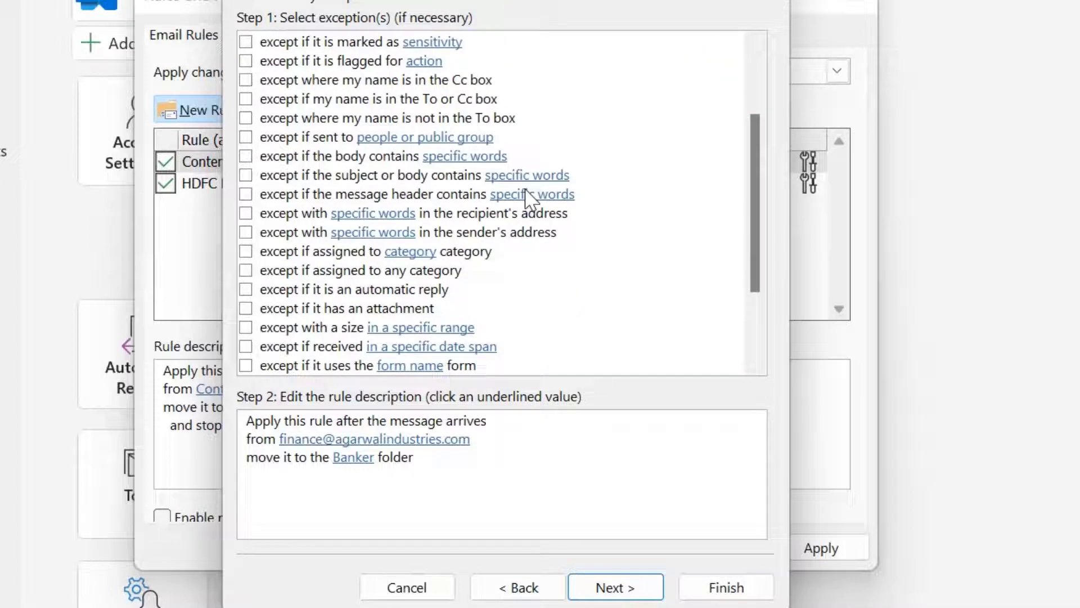
{"action": "scroll", "coordinate": [529, 202], "scroll_direction": "down", "scroll_amount": 2}
{"action": "scroll", "coordinate": [535, 248], "scroll_direction": "up", "scroll_amount": 4}
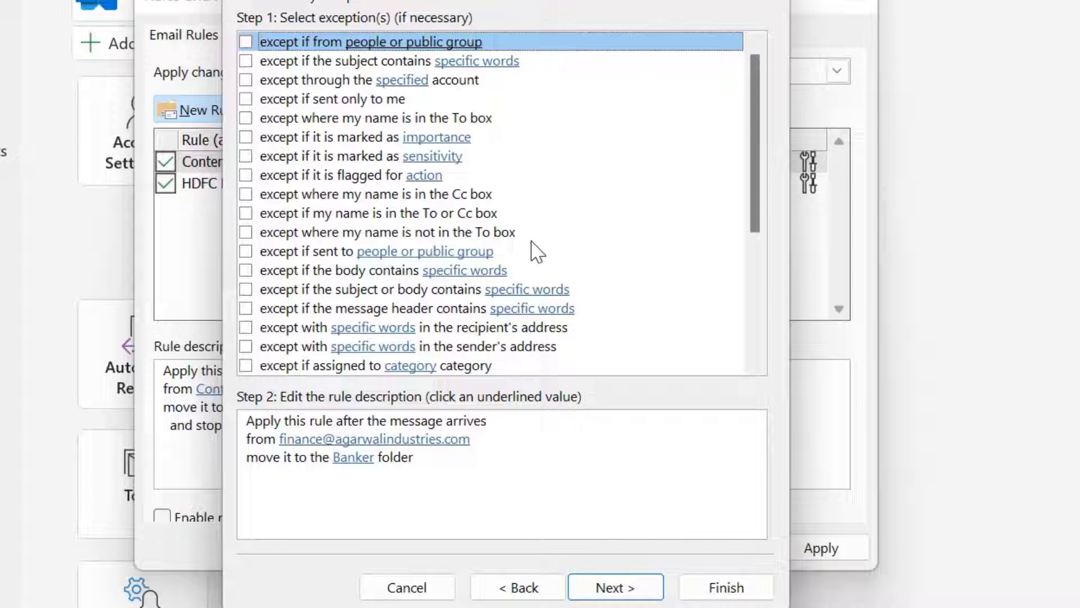
{"action": "left_click", "coordinate": [641, 588]}
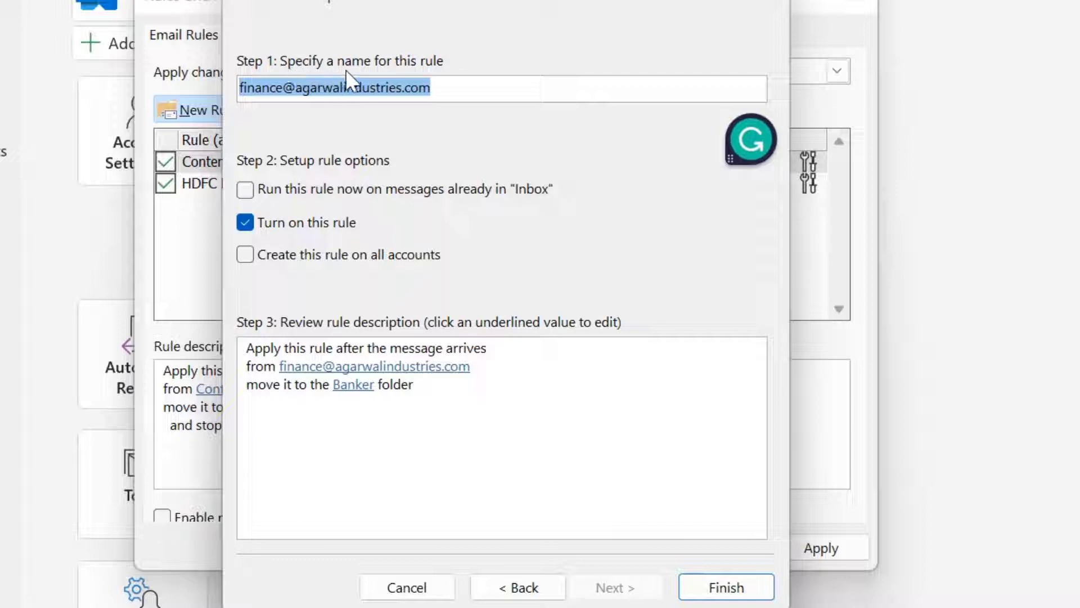
Name the rule "Emails from banker"
{"action": "left_click", "coordinate": [456, 87]}
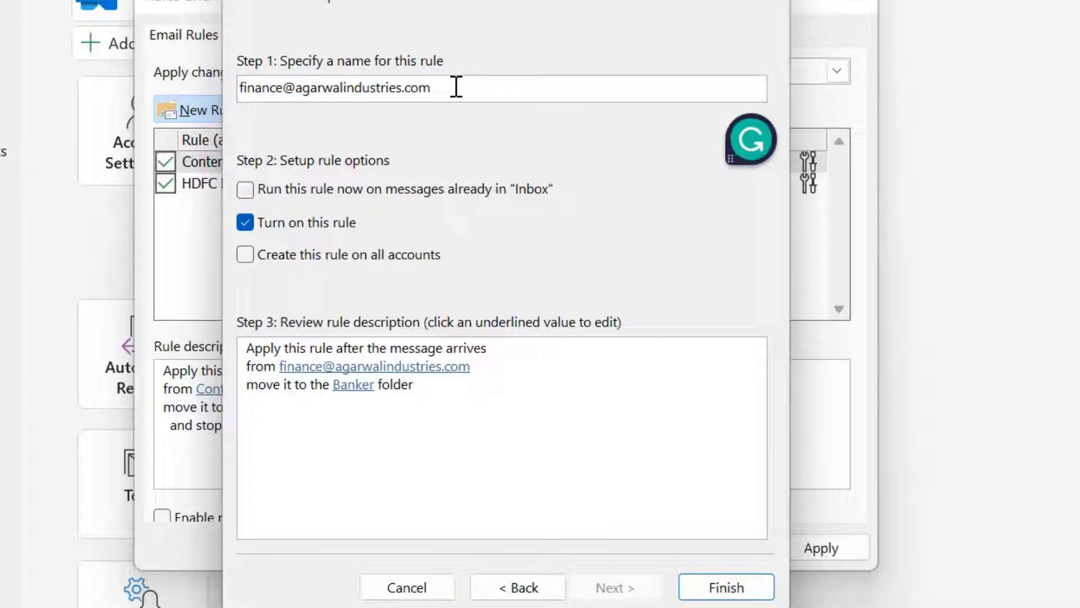
{"action": "double_click", "coordinate": [455, 87]}
{"action": "left_click", "coordinate": [455, 88]}
{"action": "double_click", "coordinate": [456, 87]}
{"action": "type", "text": "Emails from banke"}
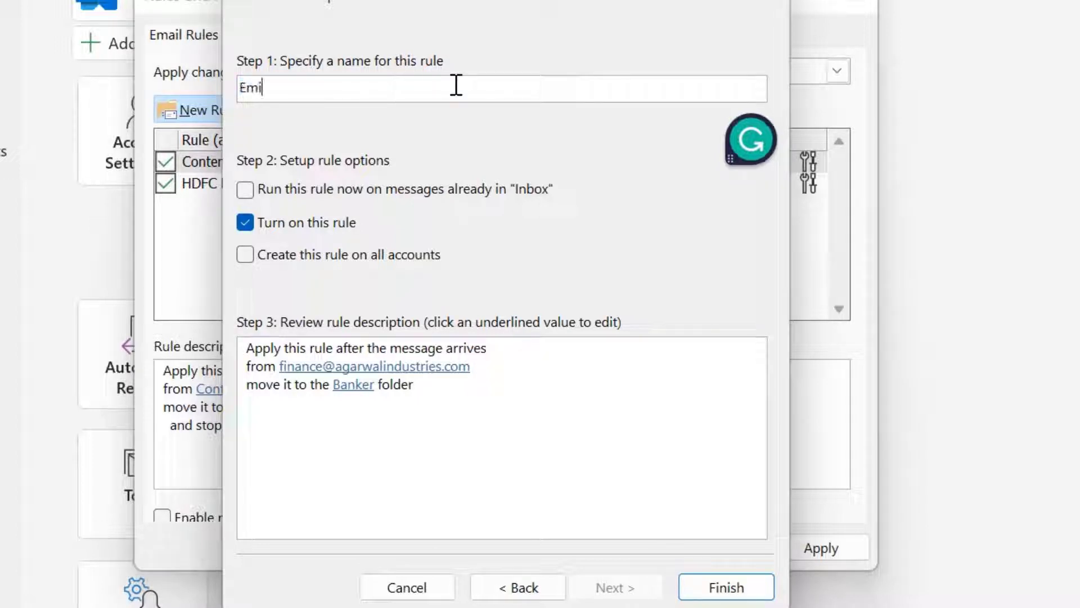
{"action": "type", "text": "r"}
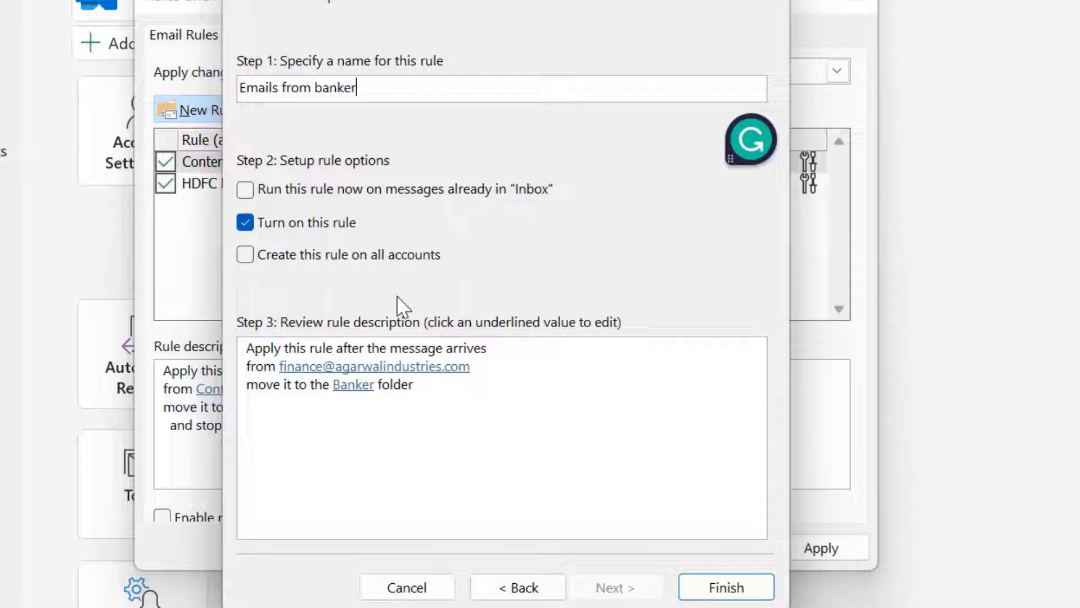
Enable running the rule now on messages already in "Inbox", then finish the rule and apply the rule changes
{"action": "left_click", "coordinate": [246, 190]}
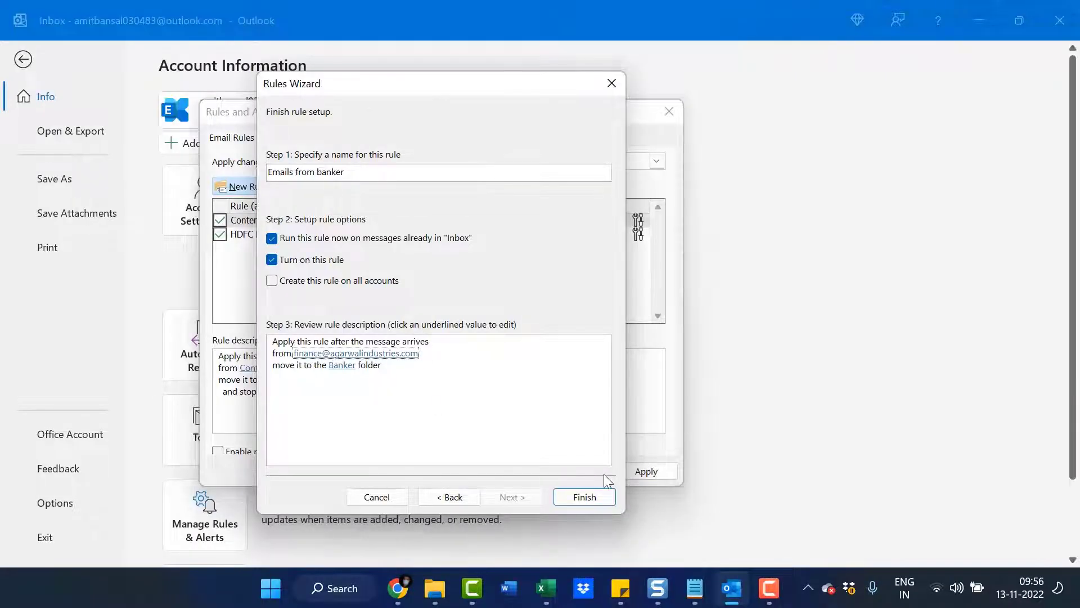
{"action": "left_click", "coordinate": [585, 497]}
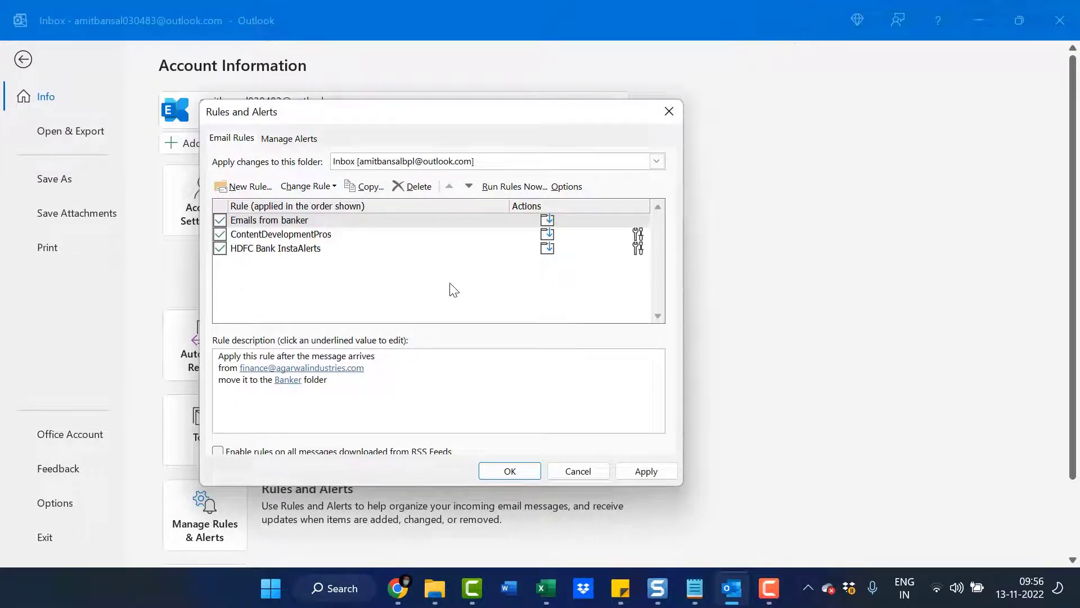
{"action": "left_click", "coordinate": [653, 472]}
{"action": "left_click", "coordinate": [514, 471]}
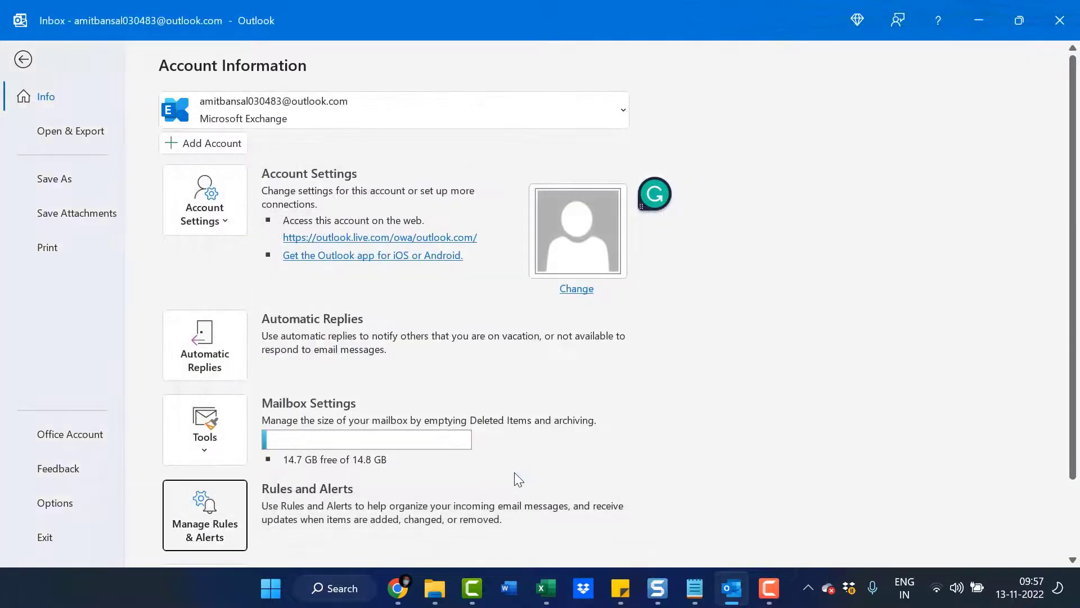
View the second account's Inbox and its new Banker subfolder in the mail folder list to check the rule's effect
{"action": "scroll", "coordinate": [127, 364], "scroll_direction": "down", "scroll_amount": 12}
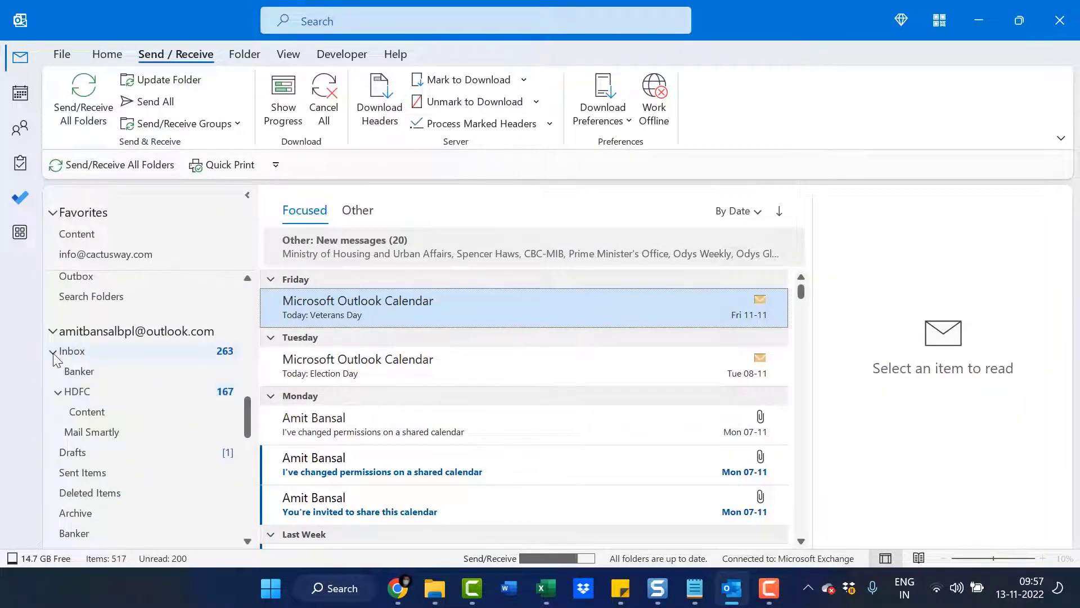
{"action": "left_click", "coordinate": [84, 354]}
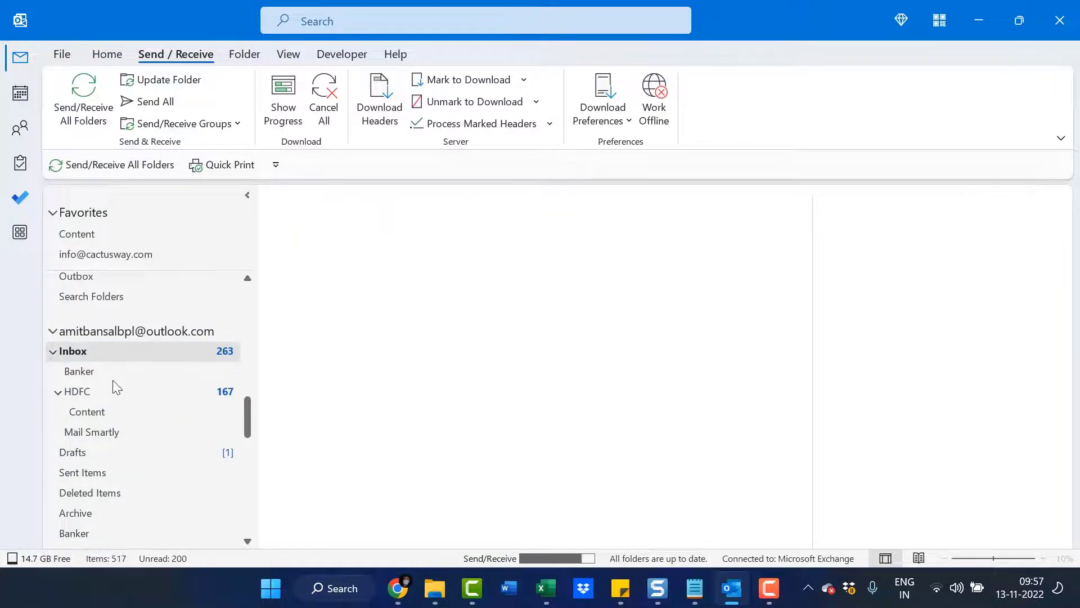
{"action": "left_click", "coordinate": [81, 373]}
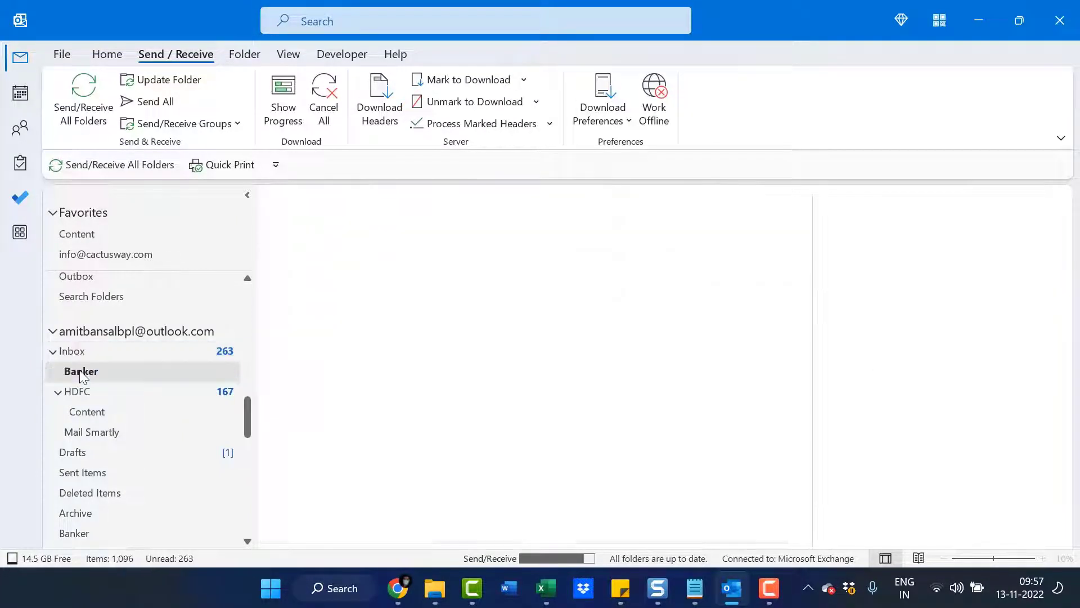
{"action": "left_click", "coordinate": [85, 355]}
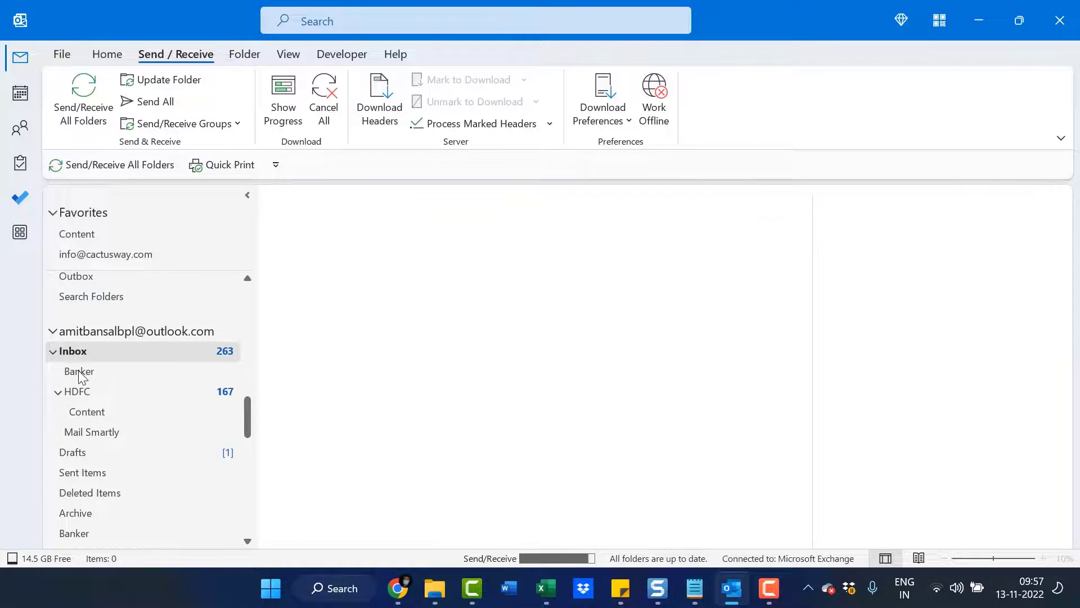